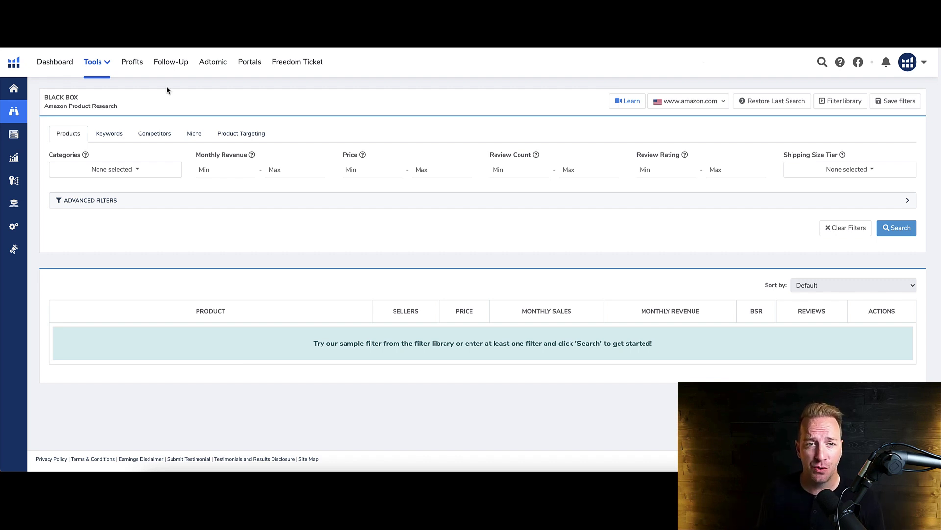
Switch Black Box to the Keywords tab and expand its Advanced Filters
{"action": "mouse_move", "coordinate": [15, 148]}
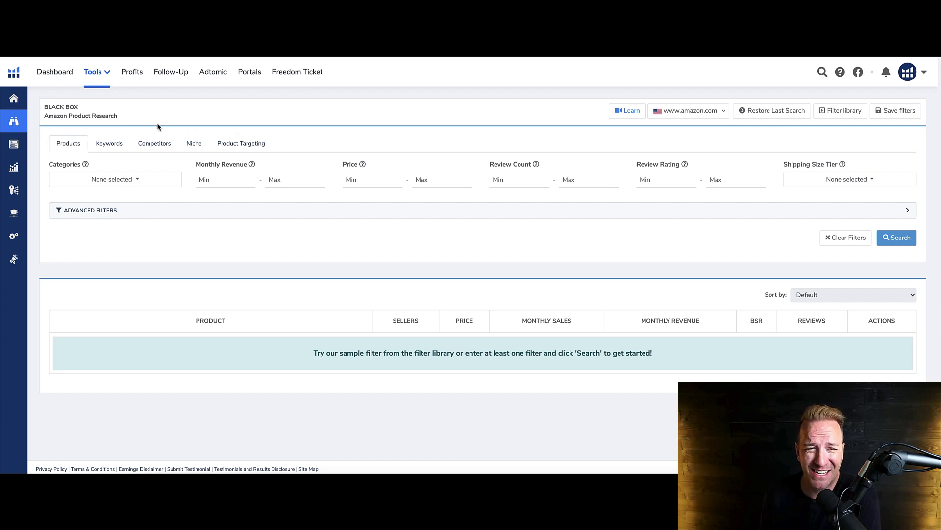
{"action": "mouse_move", "coordinate": [20, 126]}
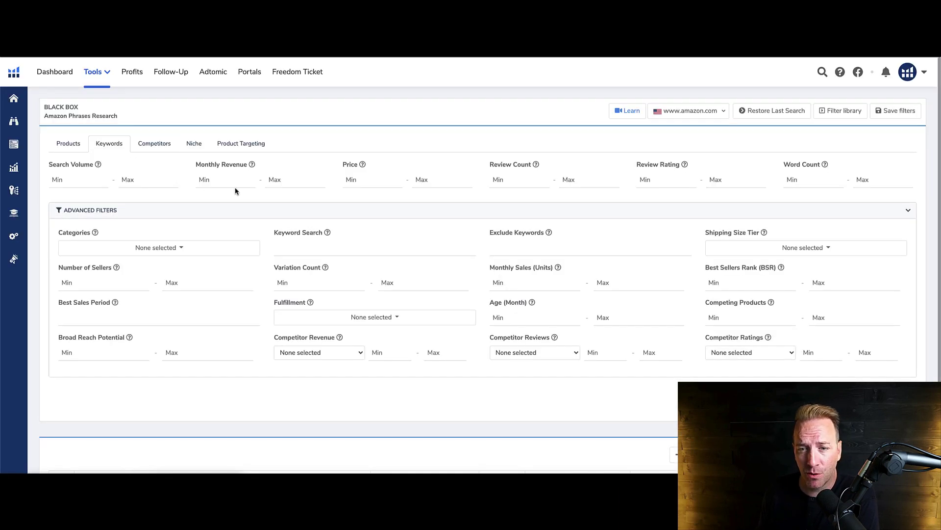
Search keywords for 'golf' with monthly revenue 15000–50000 and minimum price 45
{"action": "left_click", "coordinate": [295, 250]}
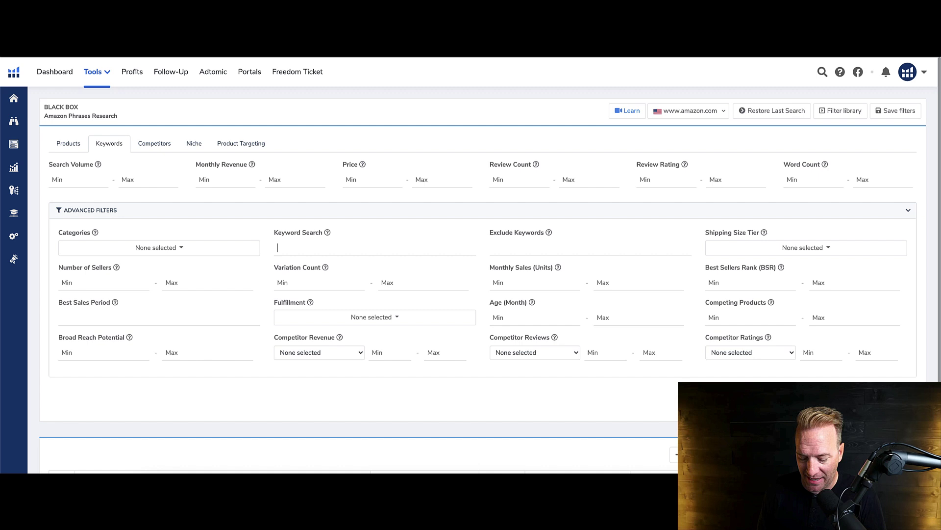
{"action": "type", "text": "golf"}
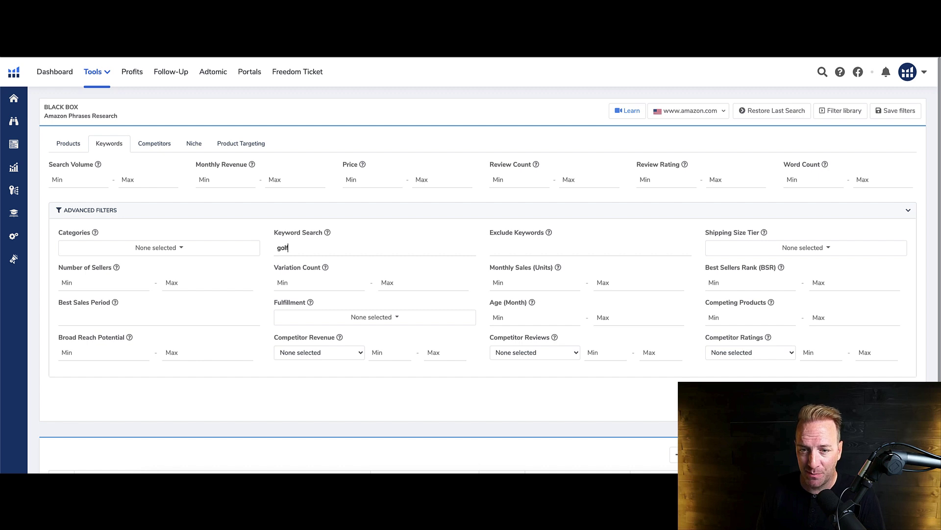
{"action": "left_click", "coordinate": [230, 182]}
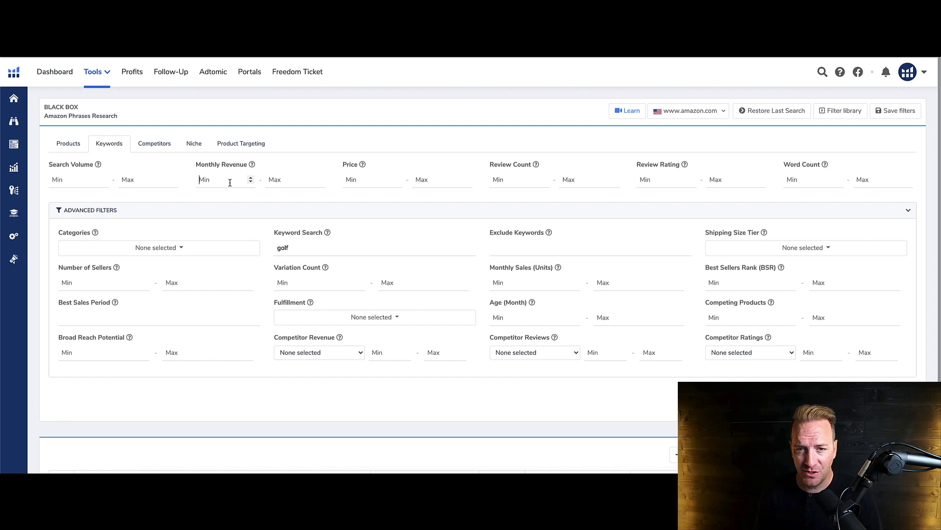
{"action": "type", "text": "15000"}
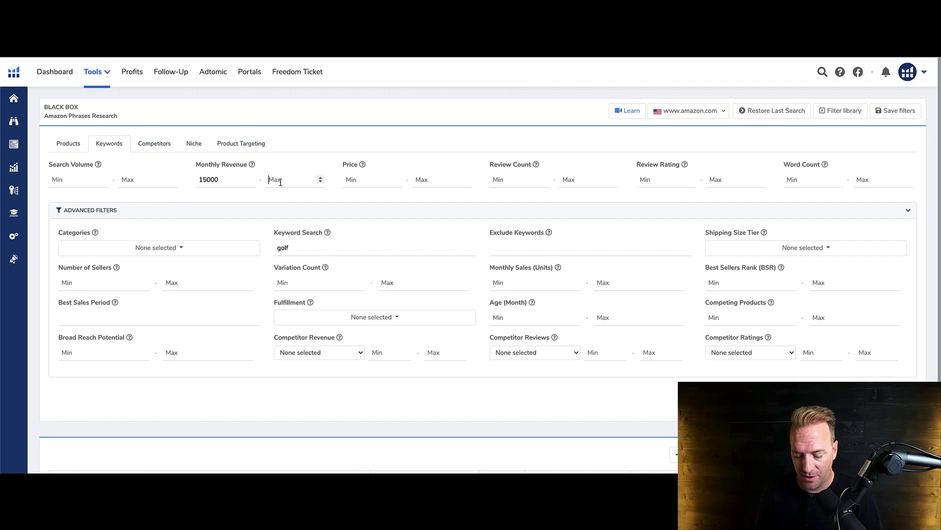
{"action": "type", "text": "50000"}
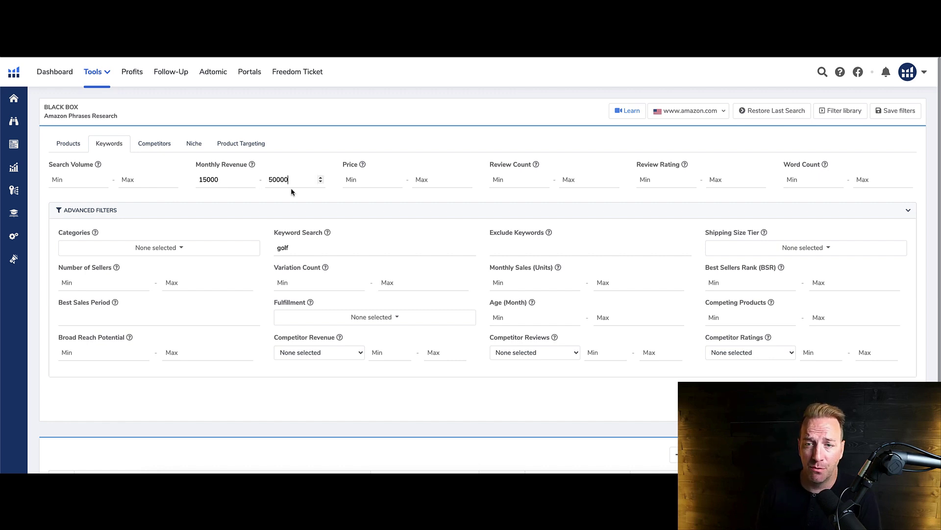
{"action": "left_click", "coordinate": [361, 180]}
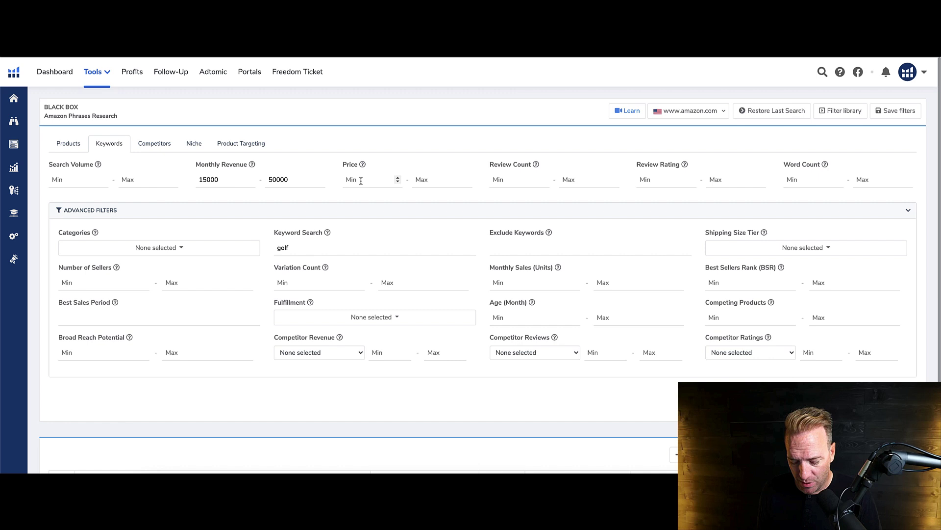
{"action": "type", "text": "45"}
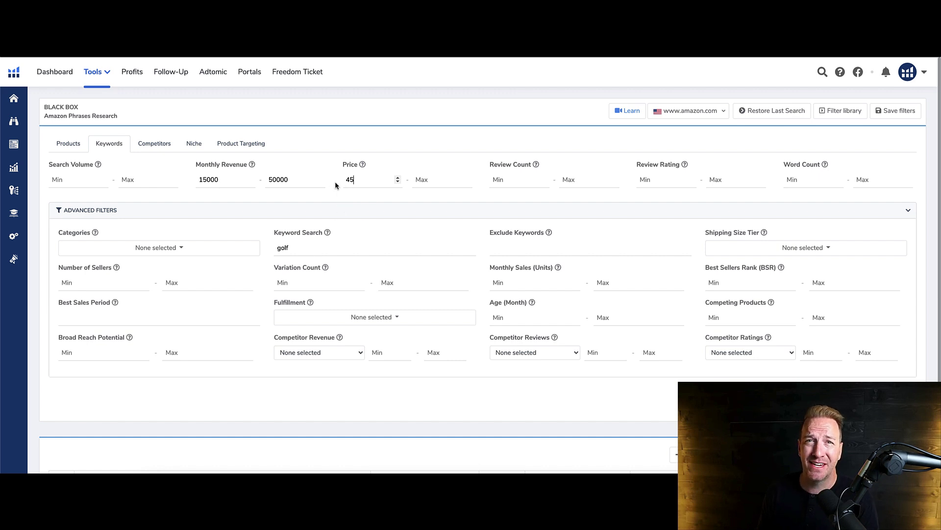
{"action": "key", "text": "Return"}
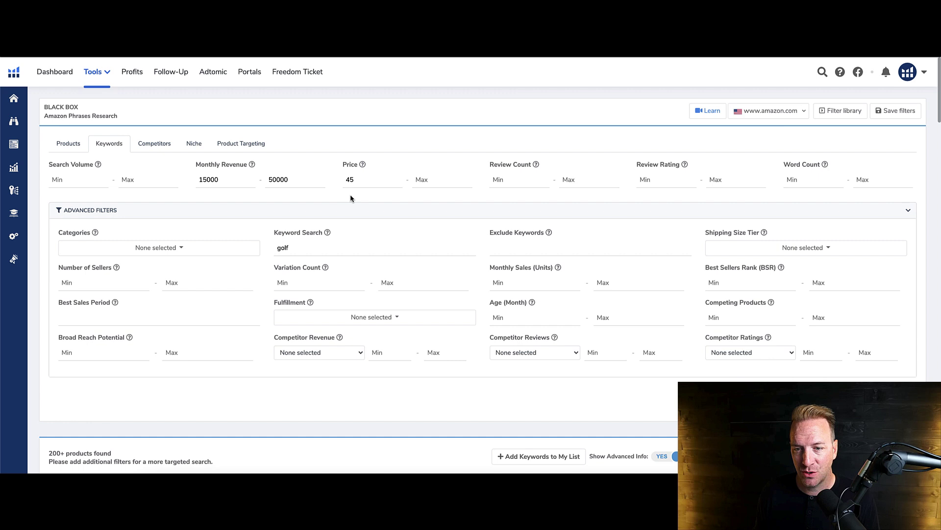
Check the Shipping Size Tier dropdown choices, then close it
{"action": "scroll", "coordinate": [351, 194], "scroll_direction": "down", "scroll_amount": 1}
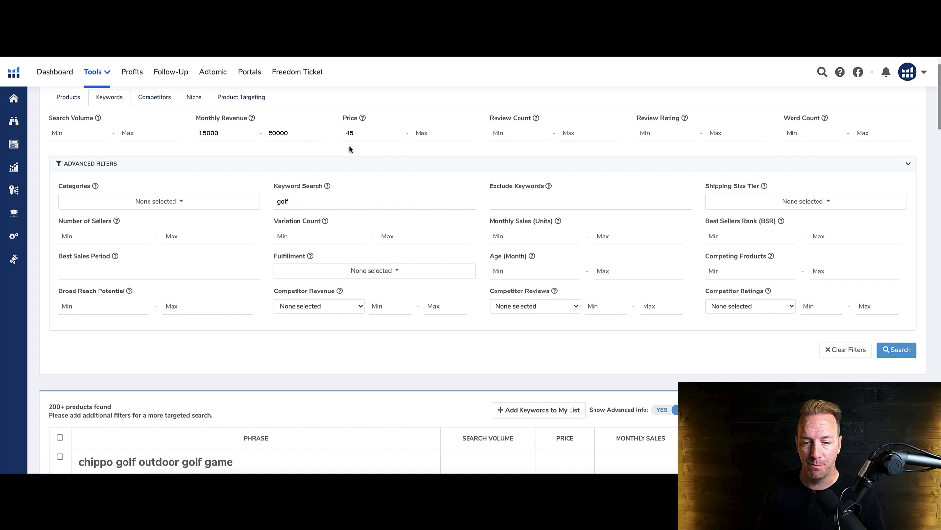
{"action": "left_click", "coordinate": [825, 203]}
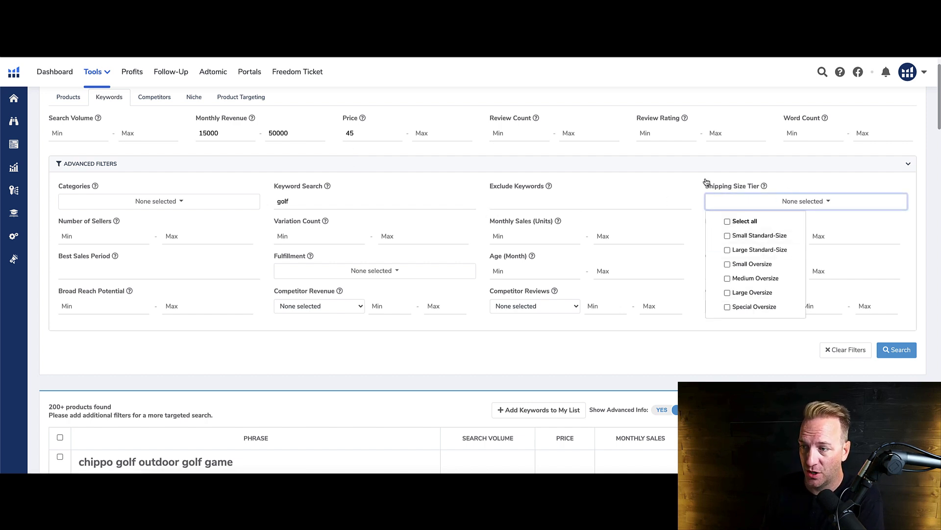
{"action": "left_click", "coordinate": [688, 187]}
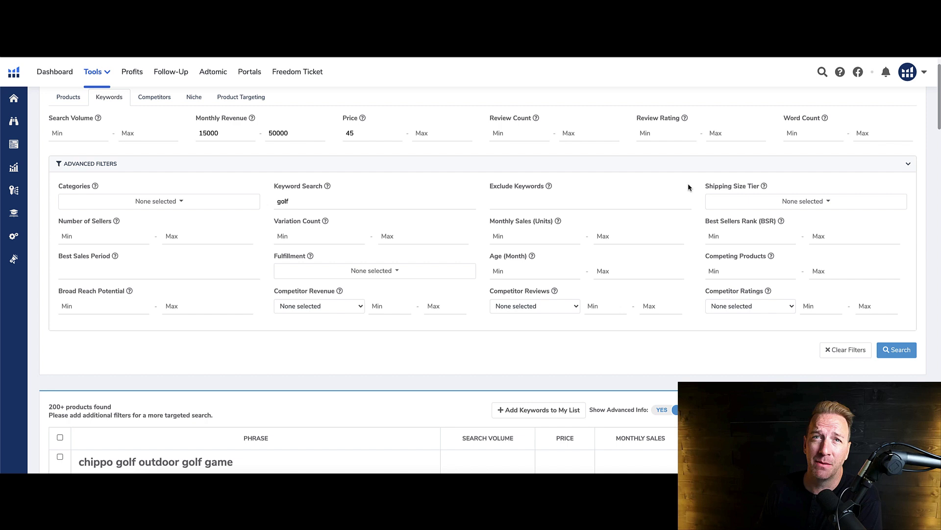
{"action": "left_click", "coordinate": [746, 202]}
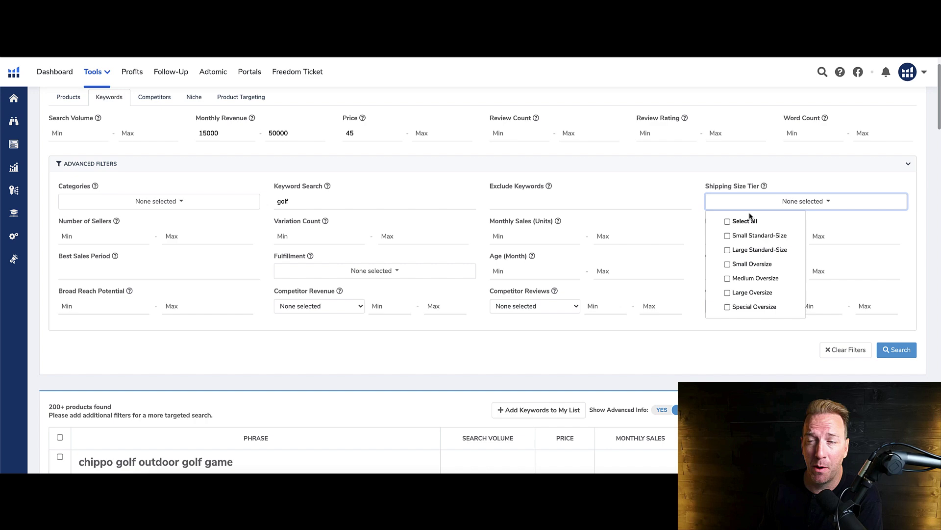
{"action": "left_click", "coordinate": [782, 206]}
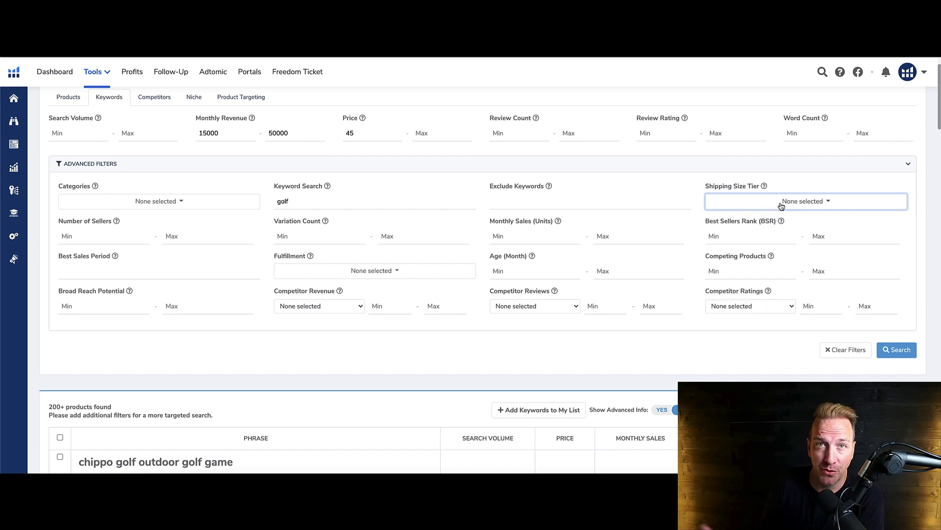
Scroll the golf keyword results and open the actions menu for 'golf lights'
{"action": "scroll", "coordinate": [515, 240], "scroll_direction": "down", "scroll_amount": 5}
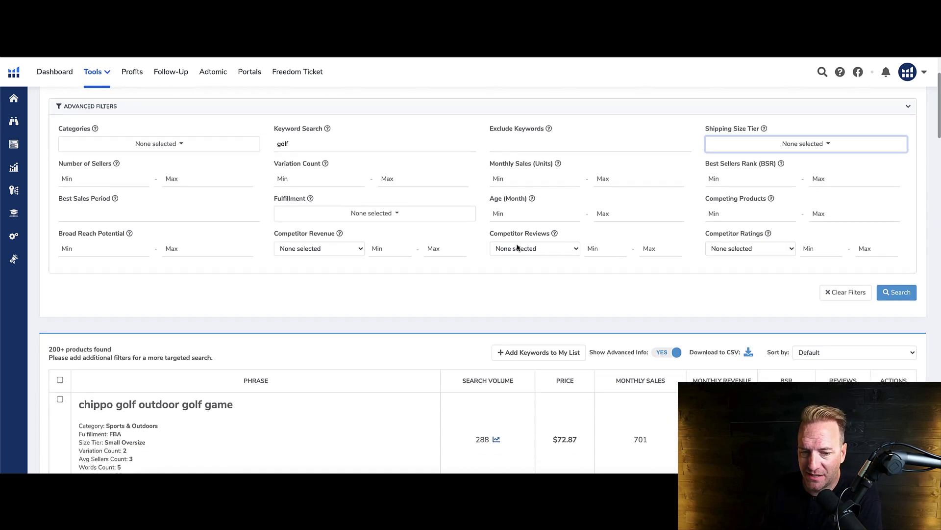
{"action": "scroll", "coordinate": [417, 265], "scroll_direction": "down", "scroll_amount": 3}
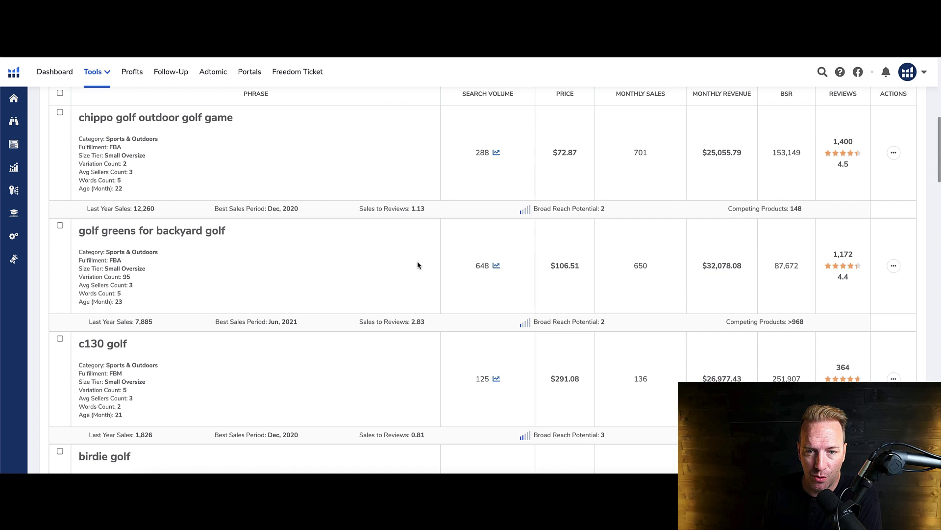
{"action": "scroll", "coordinate": [416, 264], "scroll_direction": "up", "scroll_amount": 1}
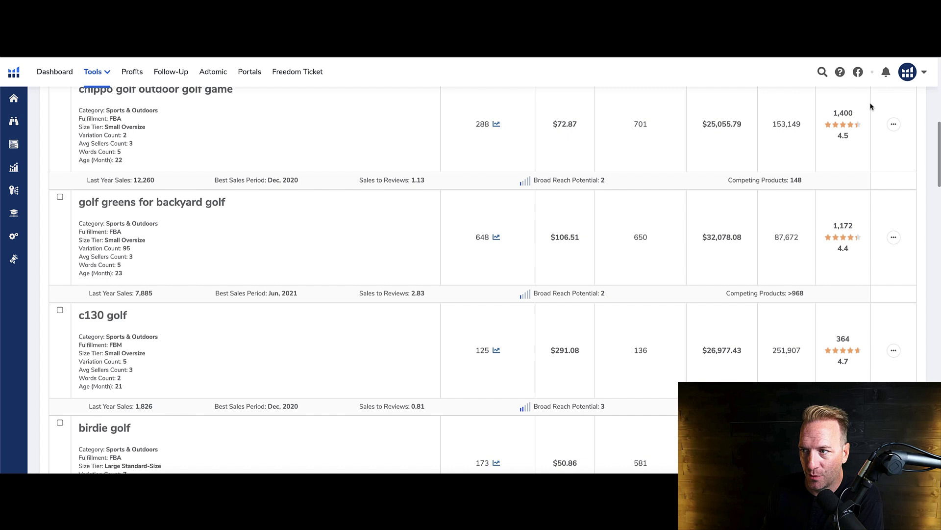
{"action": "scroll", "coordinate": [459, 225], "scroll_direction": "down", "scroll_amount": 8}
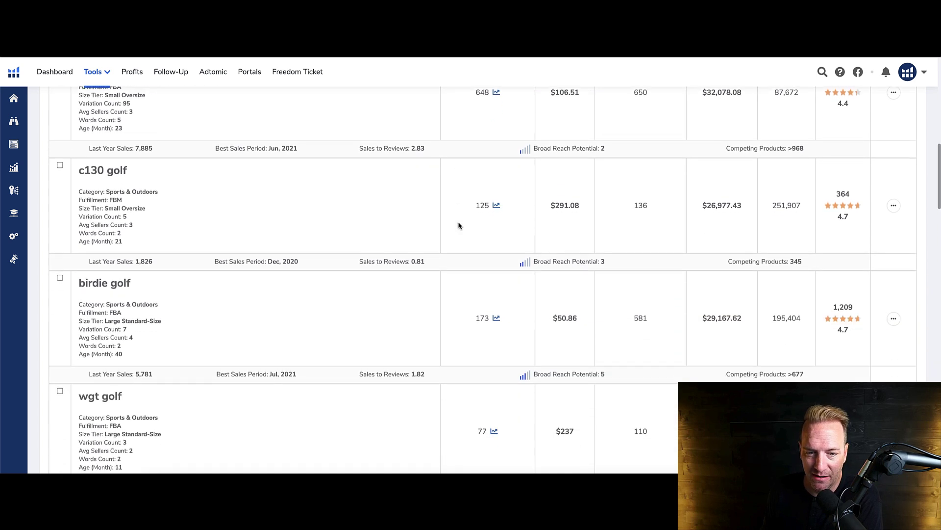
{"action": "scroll", "coordinate": [459, 225], "scroll_direction": "down", "scroll_amount": 2}
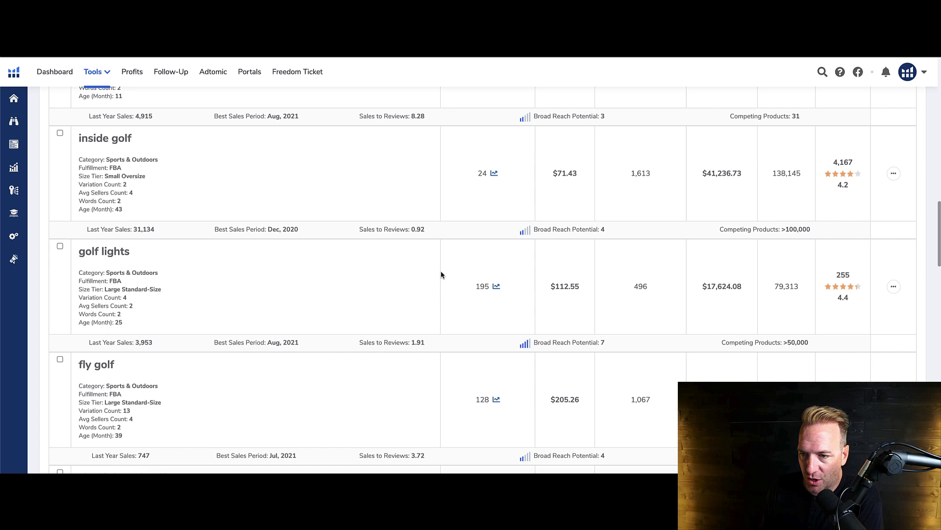
{"action": "left_click", "coordinate": [894, 287]}
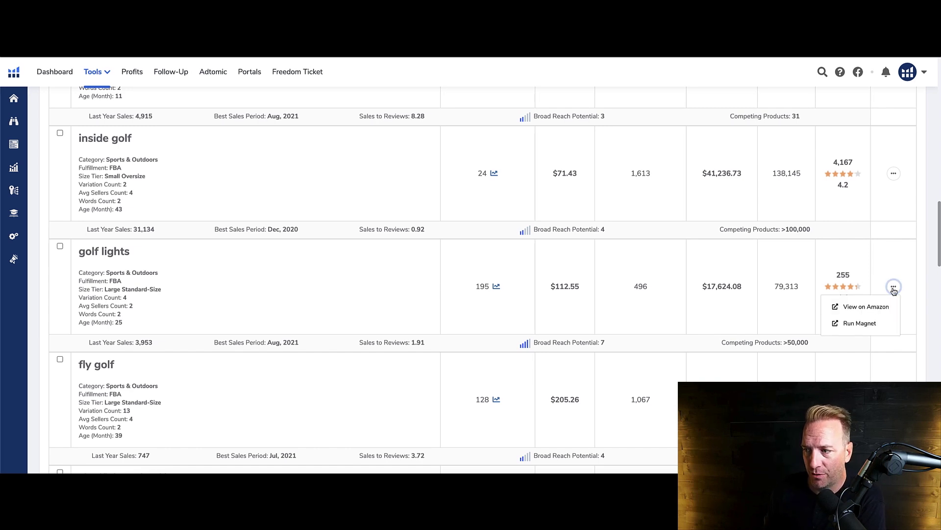
View the 'golf lights' results on Amazon and scroll through the golf cart LED light kits
{"action": "left_click", "coordinate": [867, 308]}
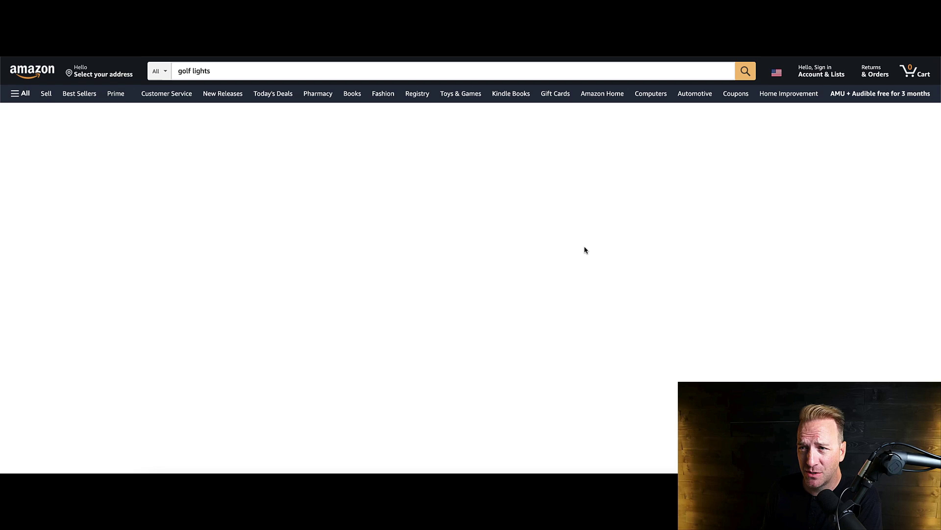
{"action": "scroll", "coordinate": [630, 231], "scroll_direction": "down", "scroll_amount": 5}
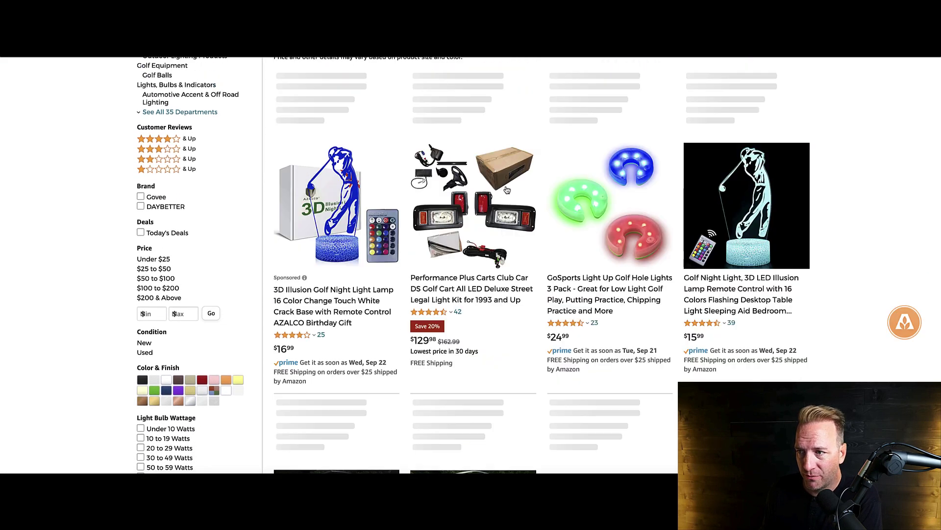
{"action": "scroll", "coordinate": [510, 194], "scroll_direction": "down", "scroll_amount": 3}
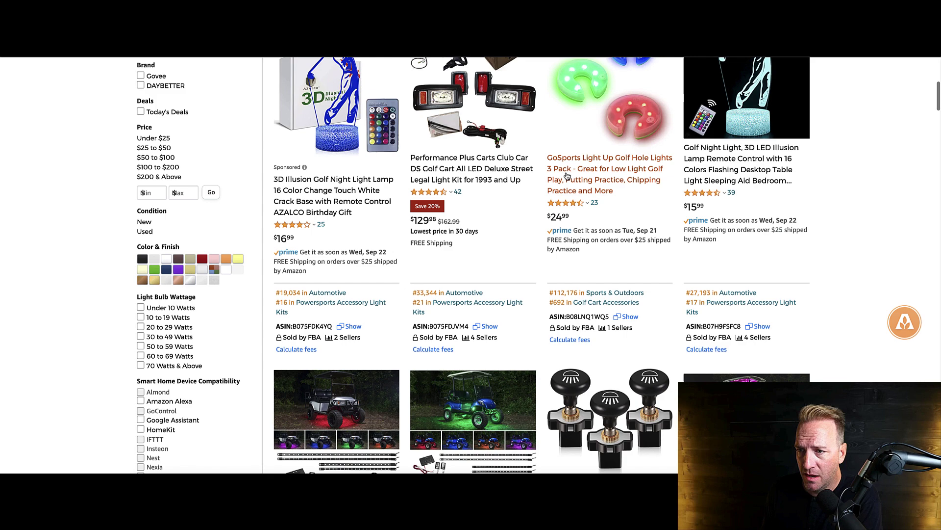
{"action": "scroll", "coordinate": [519, 188], "scroll_direction": "down", "scroll_amount": 4}
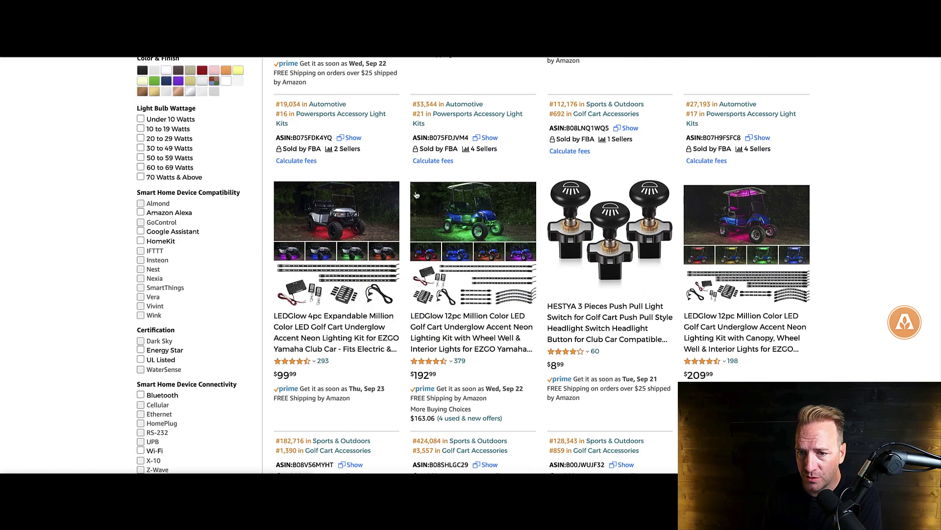
{"action": "scroll", "coordinate": [421, 220], "scroll_direction": "down", "scroll_amount": 5}
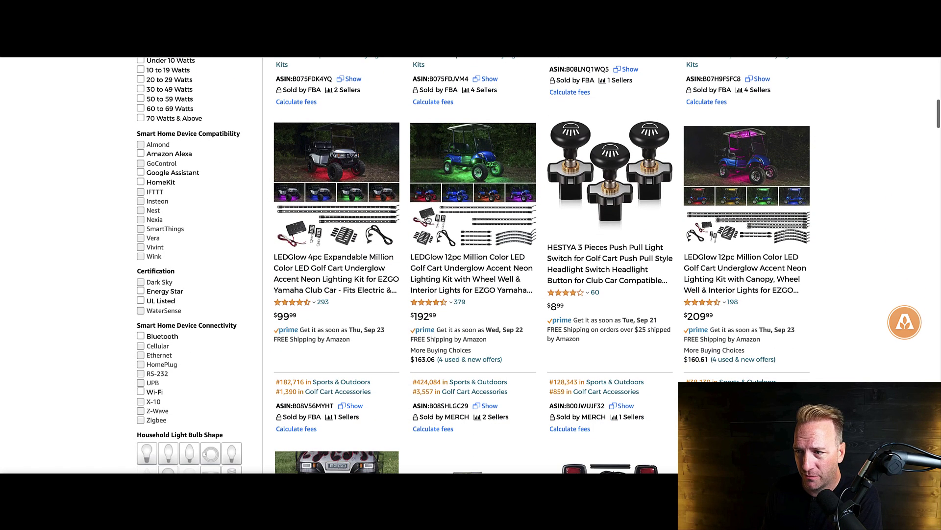
{"action": "scroll", "coordinate": [468, 228], "scroll_direction": "down", "scroll_amount": 5}
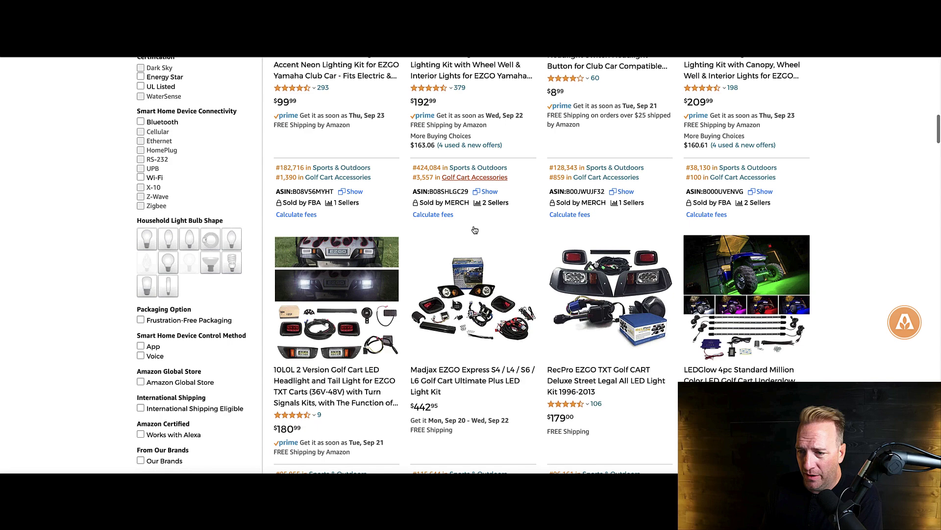
{"action": "scroll", "coordinate": [466, 226], "scroll_direction": "down", "scroll_amount": 1}
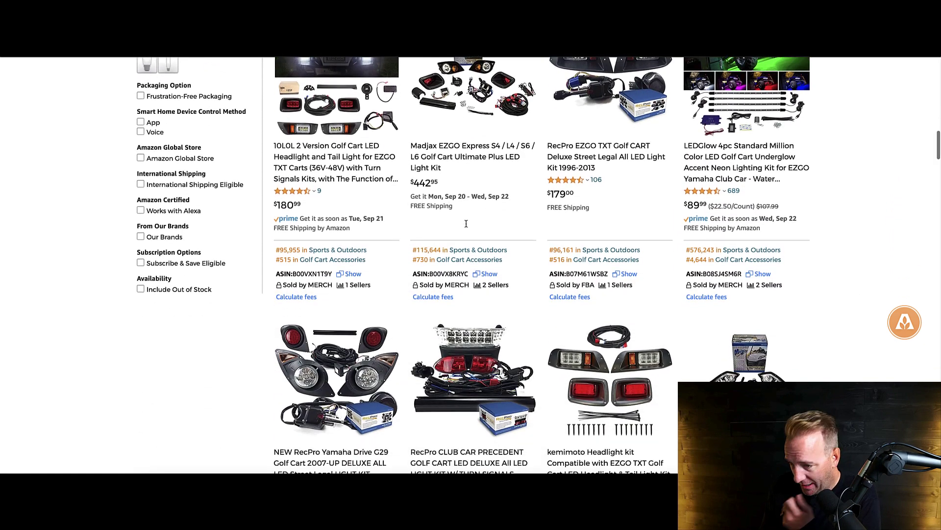
{"action": "scroll", "coordinate": [413, 308], "scroll_direction": "down", "scroll_amount": 1}
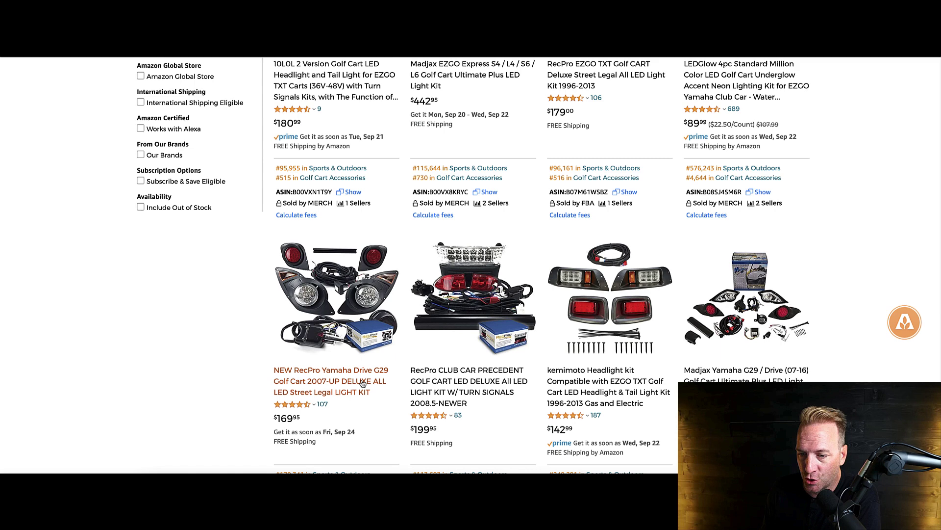
Scroll back up and launch Helium 10 Xray on the golf lights search
{"action": "scroll", "coordinate": [571, 378], "scroll_direction": "up", "scroll_amount": 1}
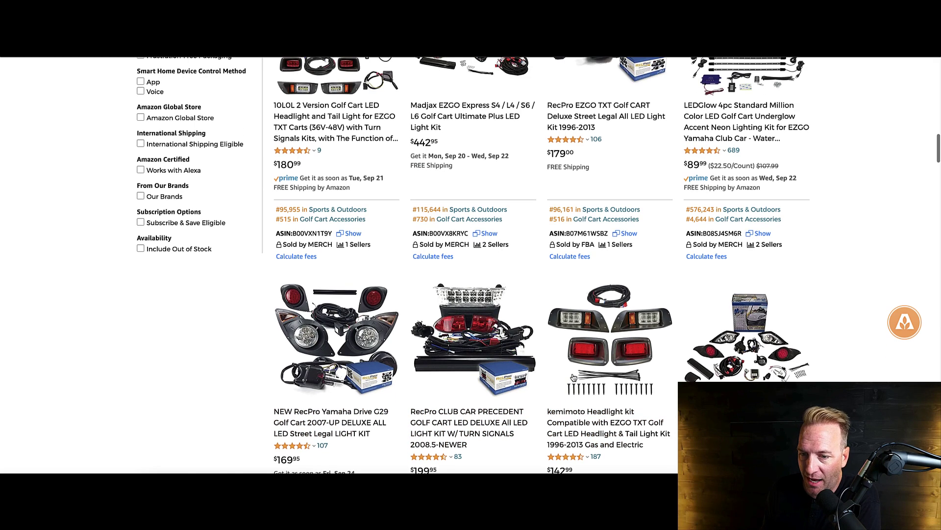
{"action": "scroll", "coordinate": [574, 376], "scroll_direction": "up", "scroll_amount": 5}
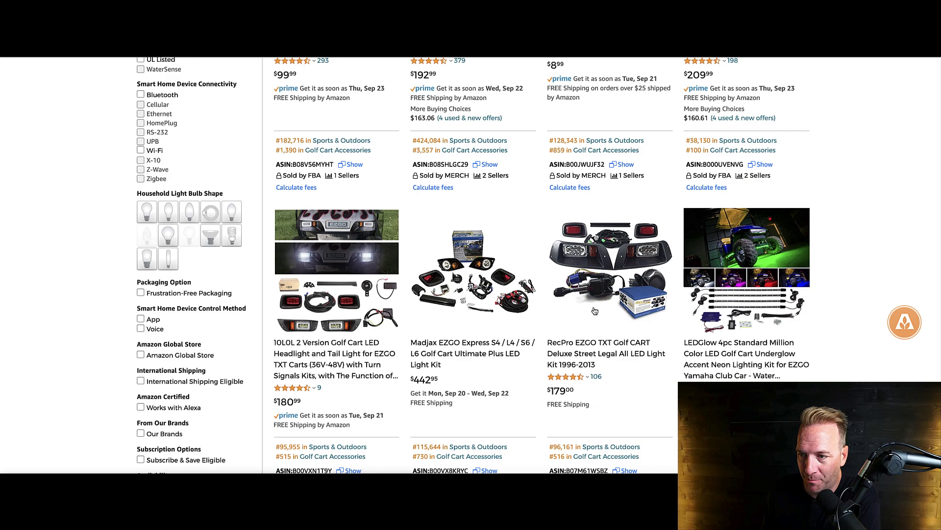
{"action": "scroll", "coordinate": [595, 300], "scroll_direction": "up", "scroll_amount": 7}
{"action": "scroll", "coordinate": [596, 299], "scroll_direction": "down", "scroll_amount": 10}
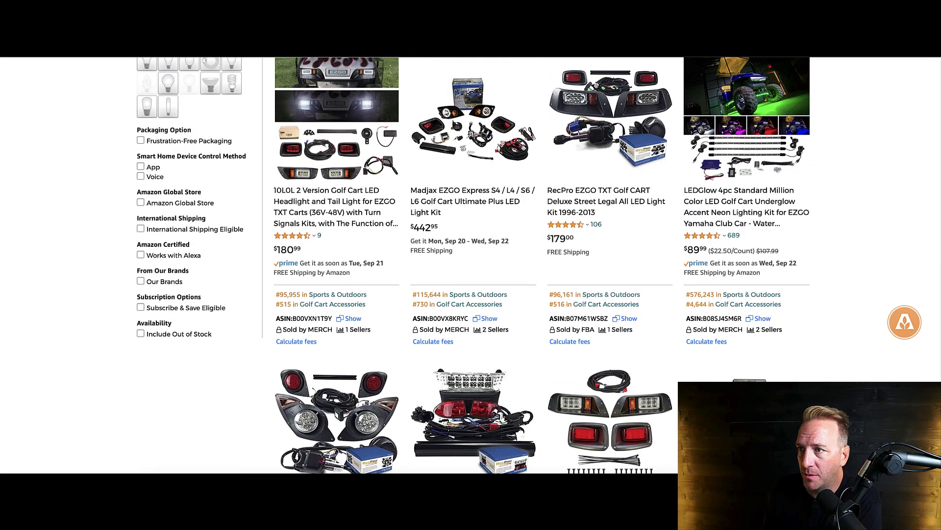
{"action": "left_click", "coordinate": [706, 112]}
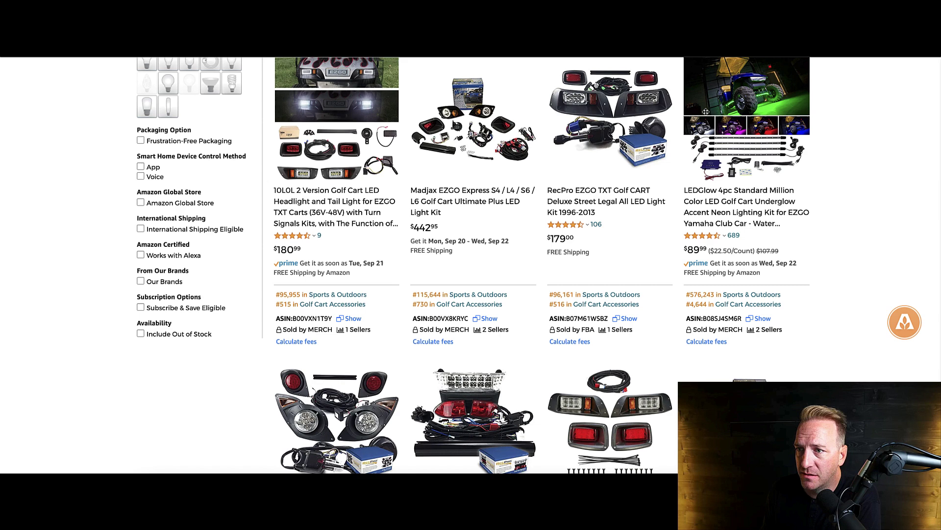
Browse the image thumbnails of the RecPro EZGO TXT LED light kit listing
{"action": "scroll", "coordinate": [324, 290], "scroll_direction": "down", "scroll_amount": 4}
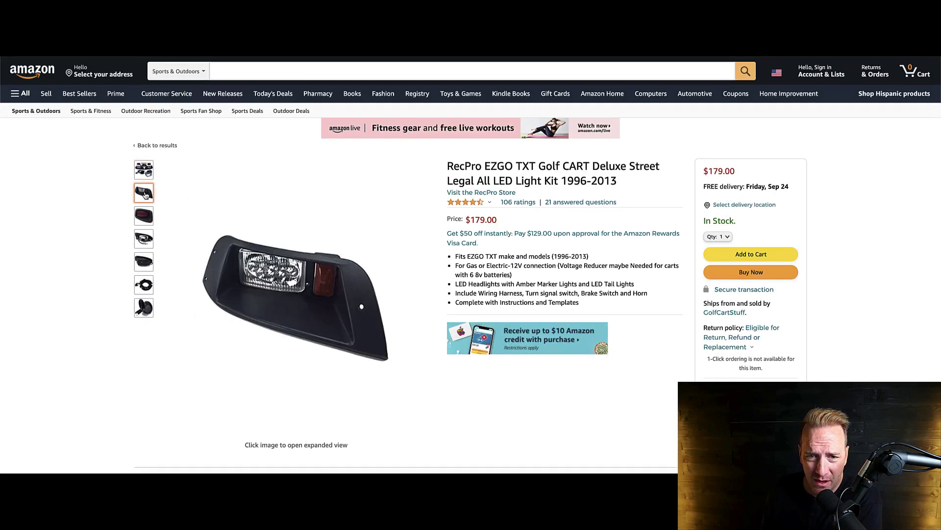
{"action": "mouse_move", "coordinate": [145, 213]}
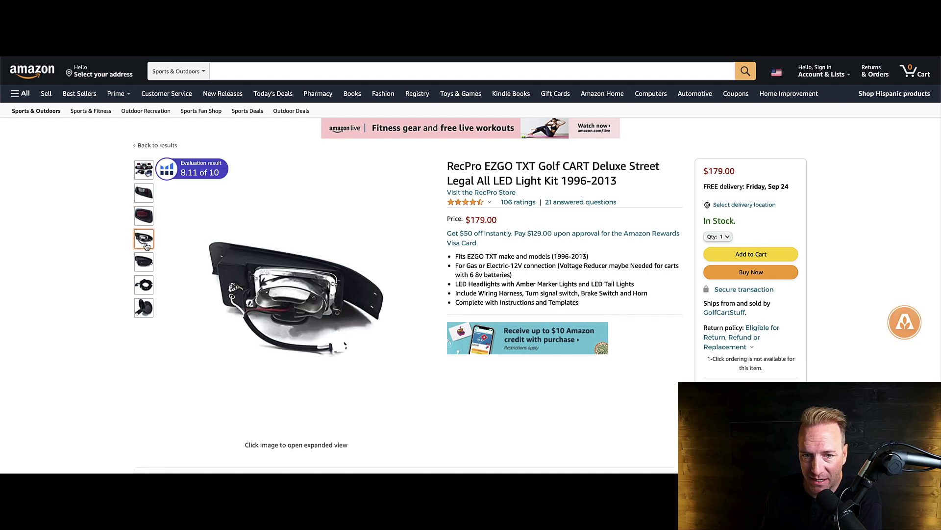
{"action": "mouse_move", "coordinate": [145, 269]}
{"action": "mouse_move", "coordinate": [149, 302]}
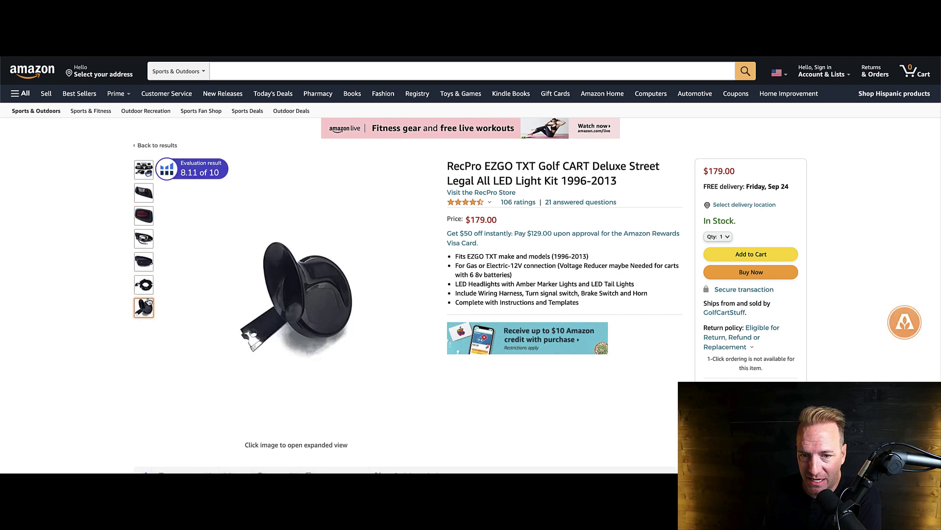
{"action": "mouse_move", "coordinate": [139, 237]}
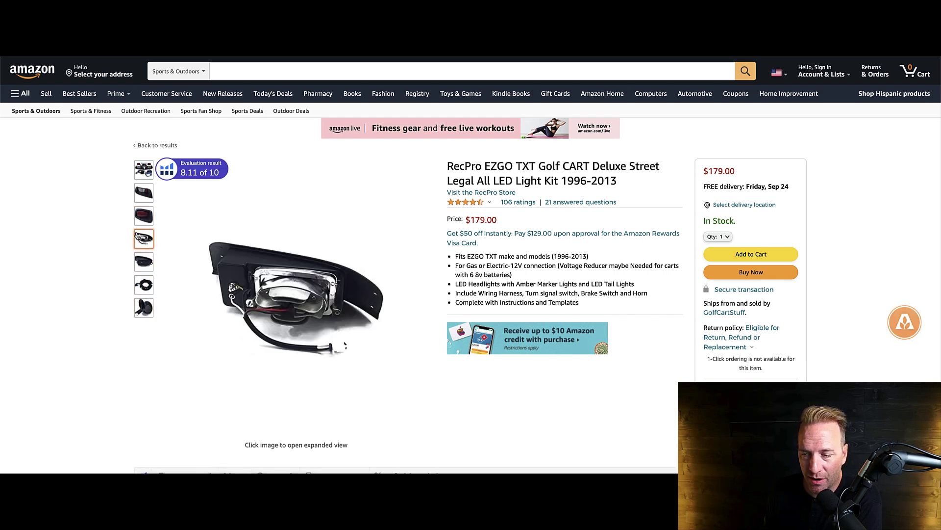
Select 'EZGO' in the title, then highlight the last three feature bullets
{"action": "double_click", "coordinate": [485, 165]}
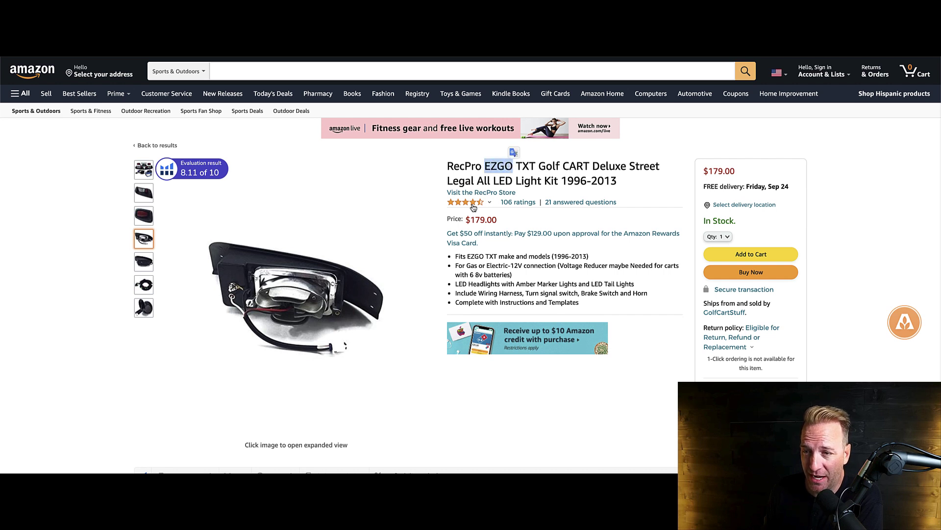
{"action": "mouse_move", "coordinate": [469, 203]}
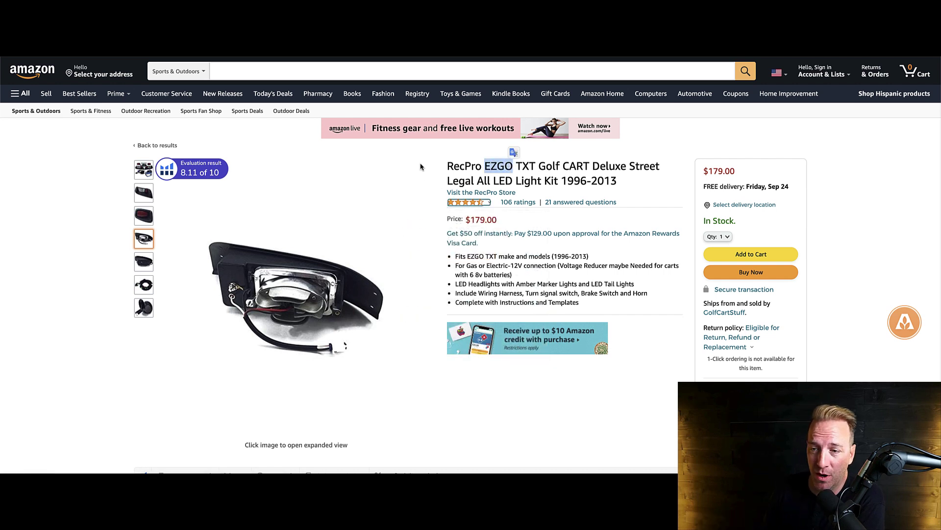
{"action": "mouse_move", "coordinate": [143, 172]}
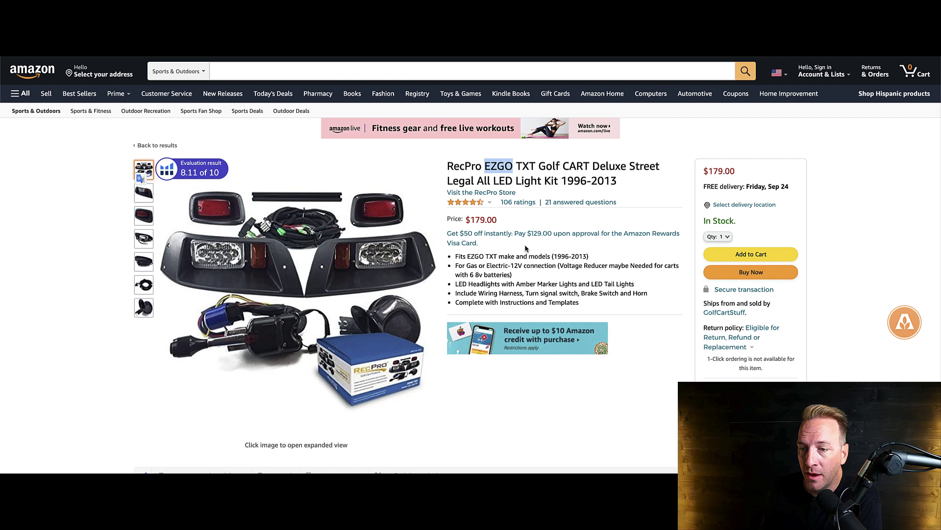
{"action": "left_click", "coordinate": [538, 277]}
{"action": "left_click_drag", "start_coordinate": [598, 302], "coordinate": [500, 283]}
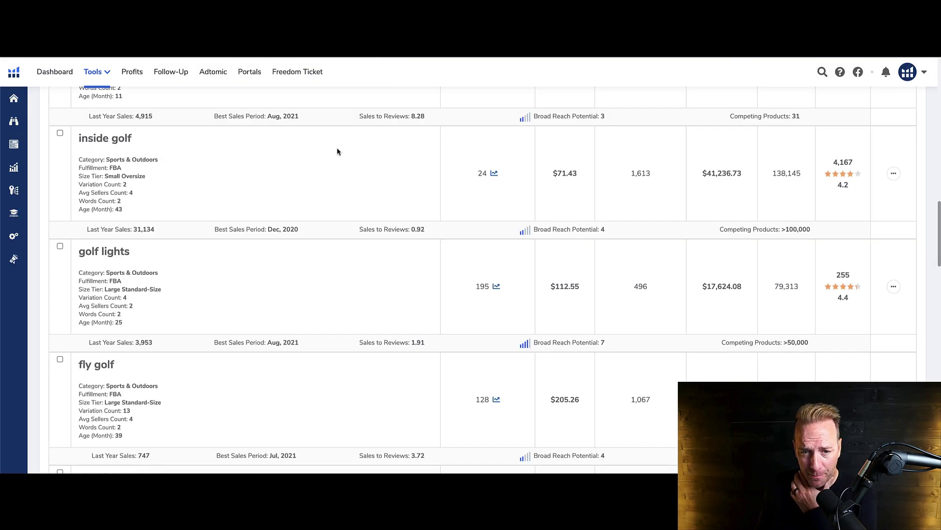
Scroll through the 'golf camo' Amazon results of camo polos, cart bags, hats and stand bags
{"action": "scroll", "coordinate": [337, 152], "scroll_direction": "down", "scroll_amount": 10}
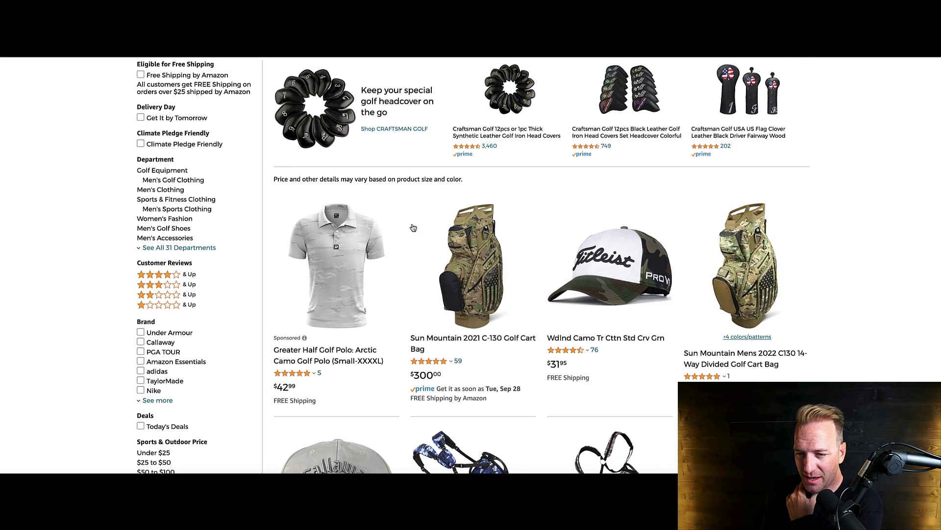
{"action": "scroll", "coordinate": [413, 227], "scroll_direction": "down", "scroll_amount": 5}
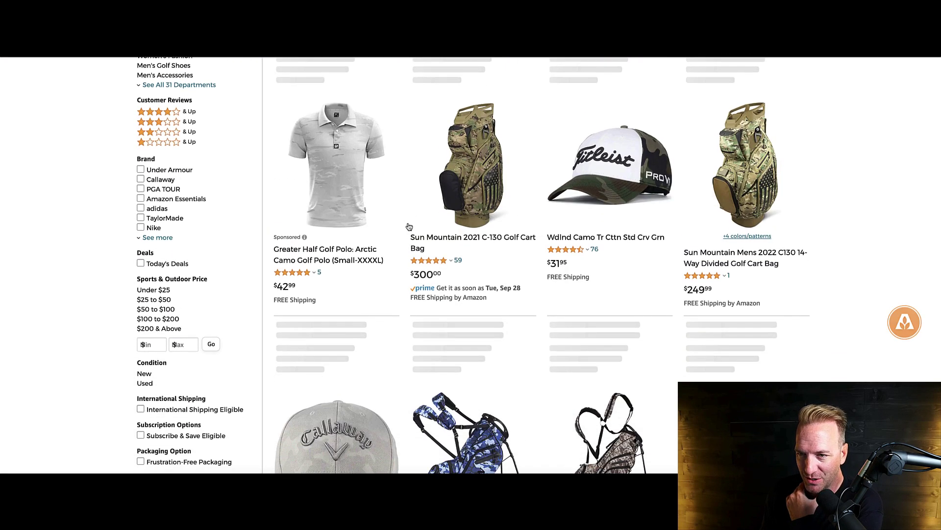
{"action": "scroll", "coordinate": [407, 226], "scroll_direction": "down", "scroll_amount": 3}
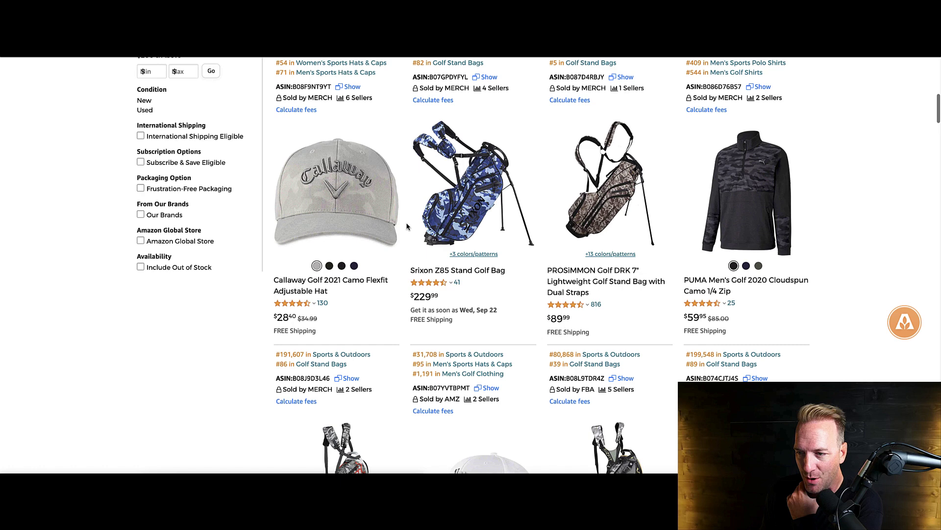
{"action": "scroll", "coordinate": [653, 77], "scroll_direction": "up", "scroll_amount": 1}
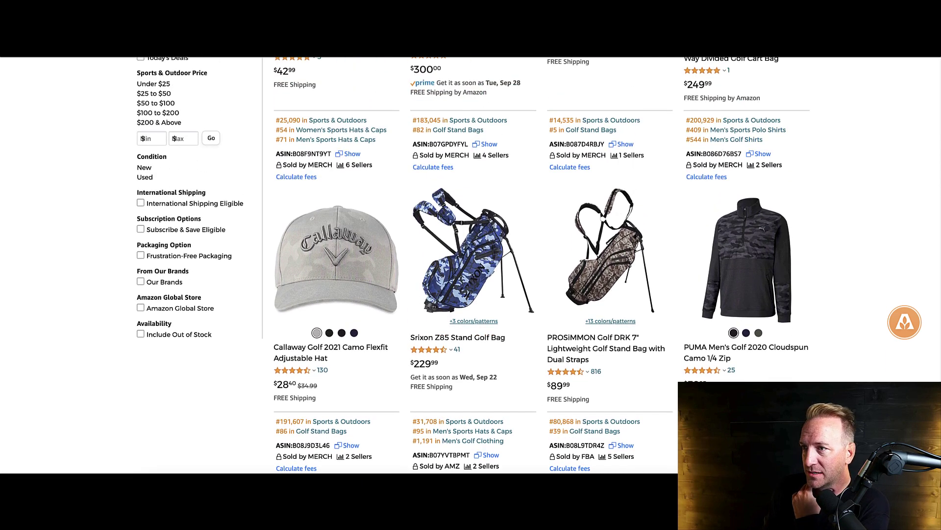
Run Helium 10 Xray on the golf camo Amazon results
{"action": "left_click", "coordinate": [780, 29]}
{"action": "left_click", "coordinate": [663, 117]}
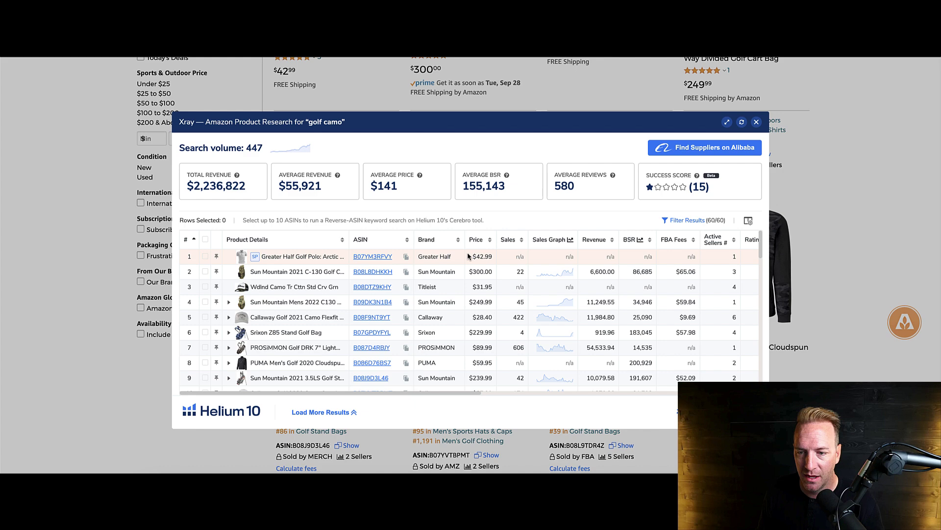
{"action": "scroll", "coordinate": [458, 277], "scroll_direction": "down", "scroll_amount": 1}
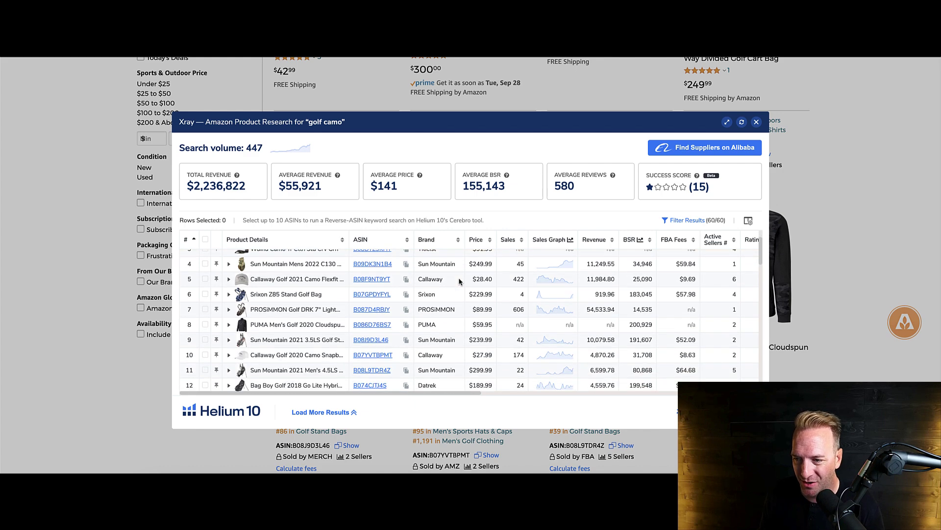
Open the PROSiMMON golf stand bag listing and browse its images
{"action": "left_click", "coordinate": [375, 309]}
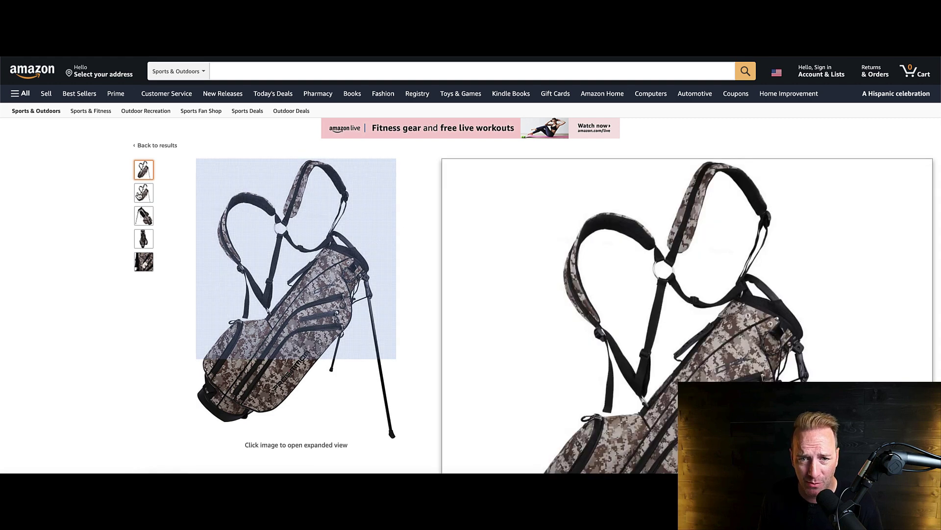
{"action": "mouse_move", "coordinate": [140, 216]}
{"action": "mouse_move", "coordinate": [143, 194]}
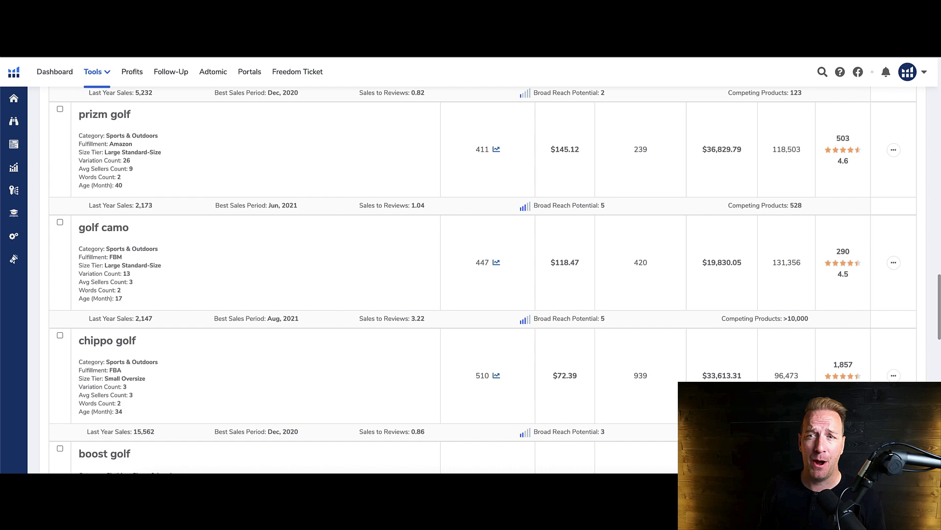
Scroll the Black Box keyword list to compare the chippo, boost and polara golf rows
{"action": "scroll", "coordinate": [378, 156], "scroll_direction": "down", "scroll_amount": 4}
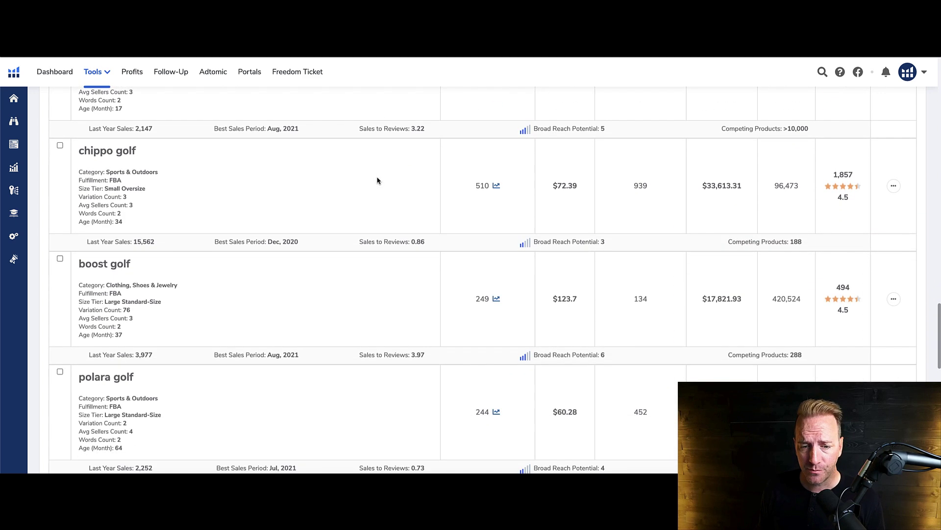
{"action": "scroll", "coordinate": [378, 181], "scroll_direction": "down", "scroll_amount": 3}
{"action": "scroll", "coordinate": [378, 180], "scroll_direction": "up", "scroll_amount": 3}
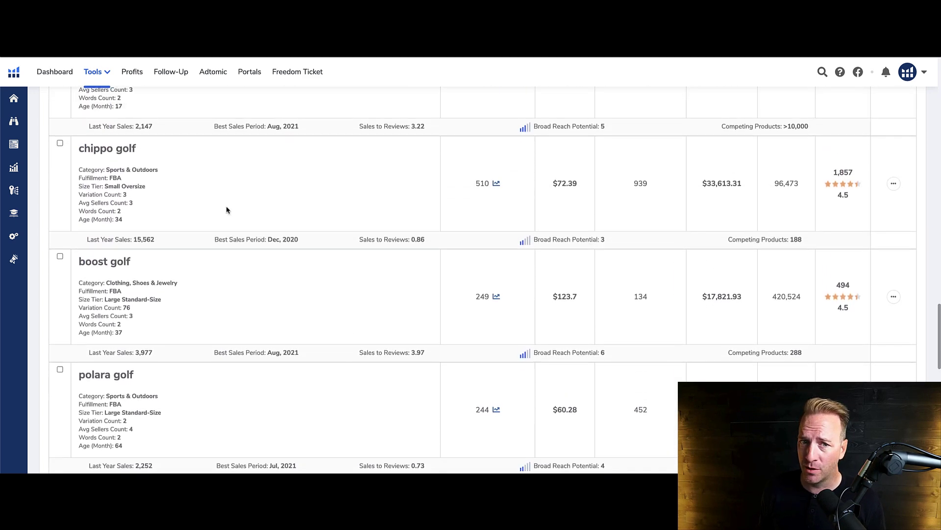
{"action": "scroll", "coordinate": [226, 210], "scroll_direction": "up", "scroll_amount": 9}
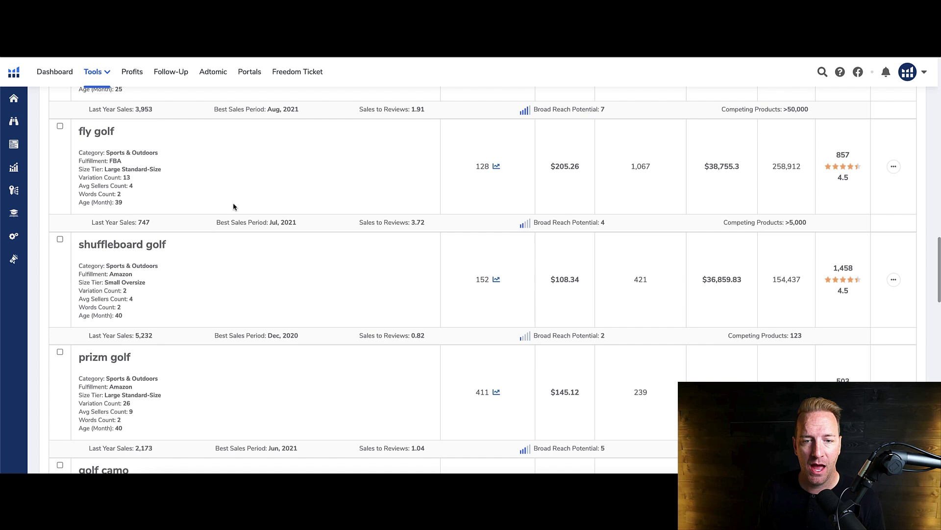
{"action": "scroll", "coordinate": [234, 204], "scroll_direction": "up", "scroll_amount": 5}
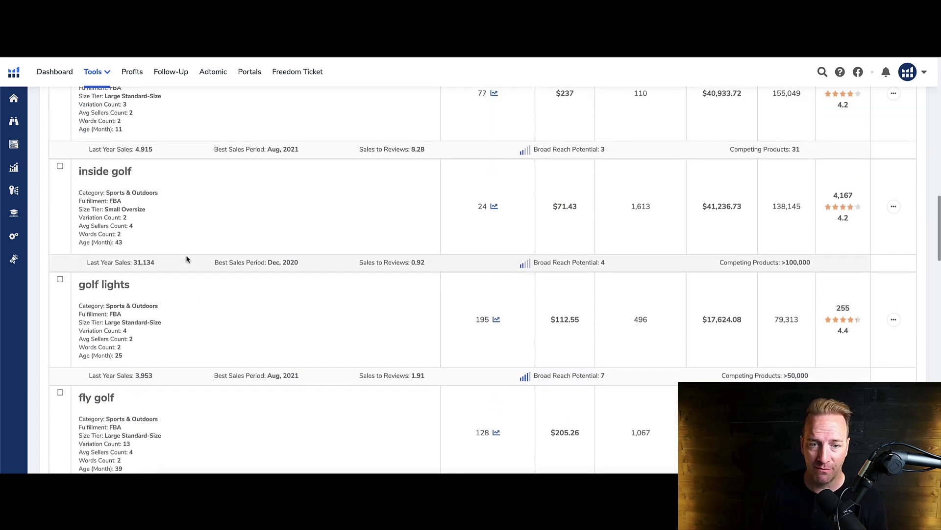
{"action": "scroll", "coordinate": [204, 297], "scroll_direction": "down", "scroll_amount": 3}
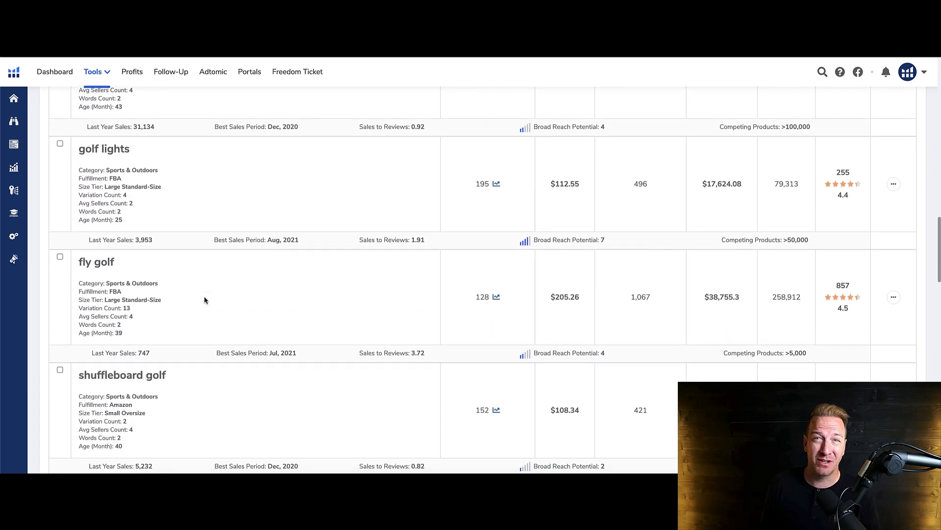
{"action": "scroll", "coordinate": [214, 301], "scroll_direction": "down", "scroll_amount": 4}
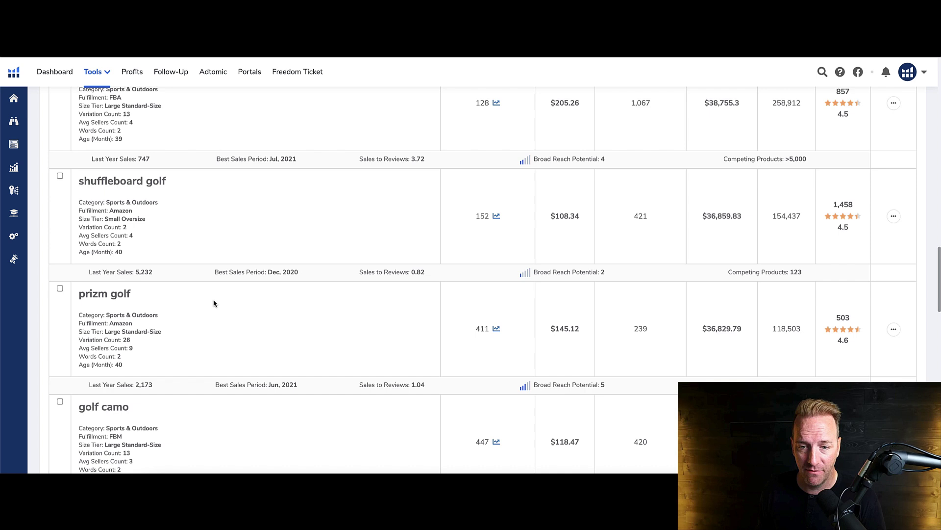
{"action": "scroll", "coordinate": [214, 303], "scroll_direction": "down", "scroll_amount": 8}
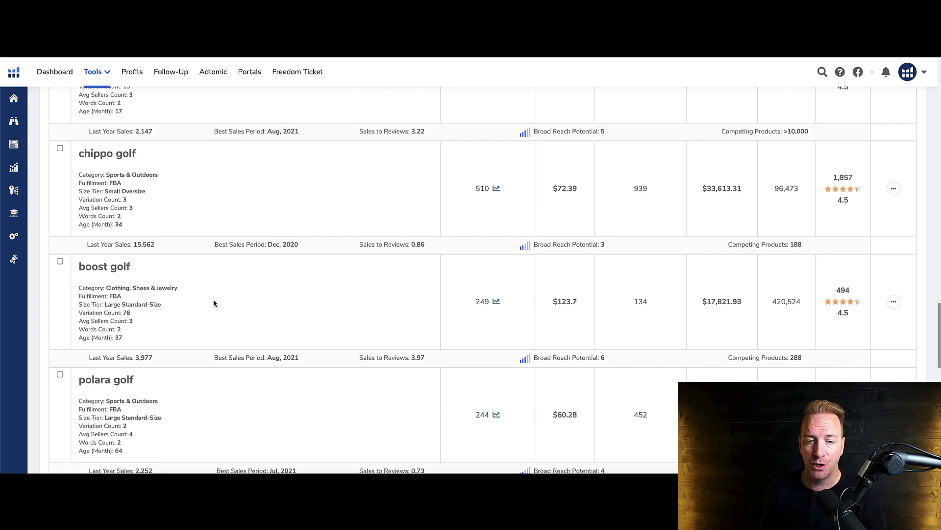
{"action": "scroll", "coordinate": [214, 303], "scroll_direction": "up", "scroll_amount": 20}
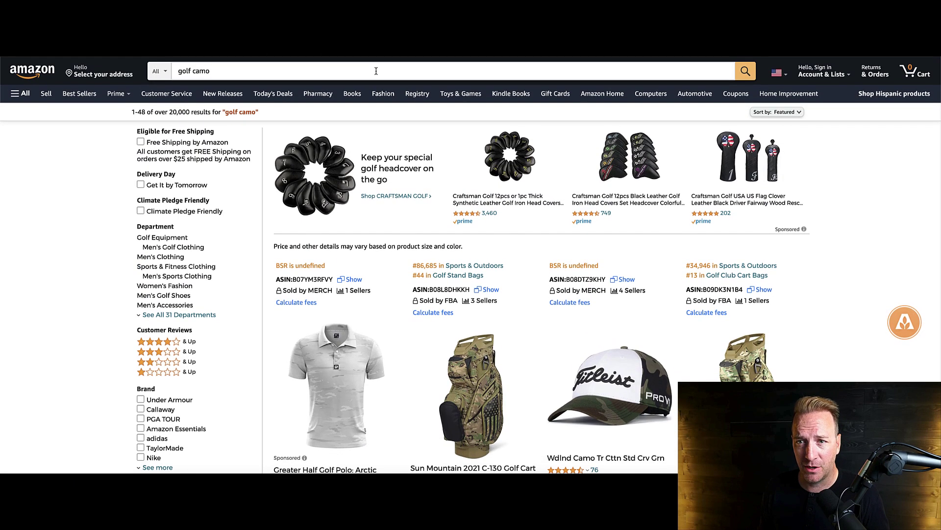
Search Amazon for 'gogosports golf' and open the GoSports Battleputt product page
{"action": "left_click", "coordinate": [265, 71]}
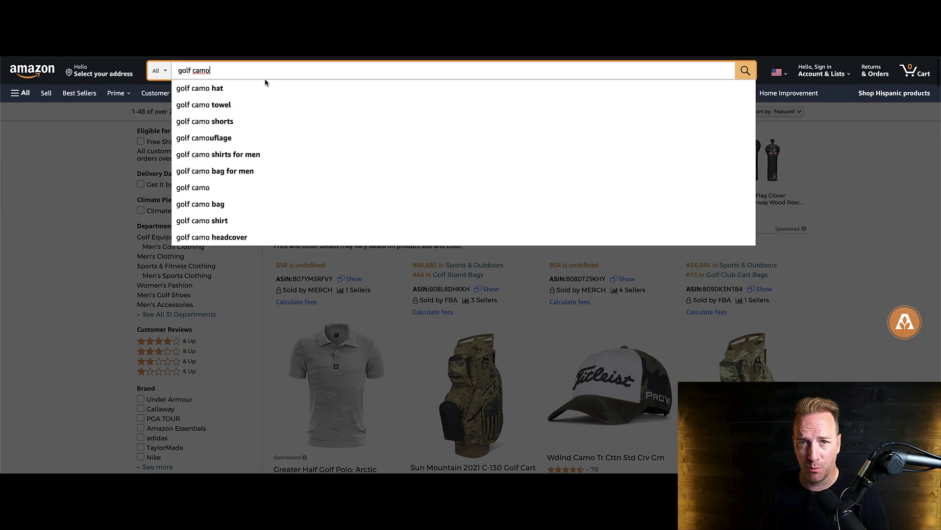
{"action": "key", "text": "ctrl+a"}
{"action": "type", "text": "gogs"}
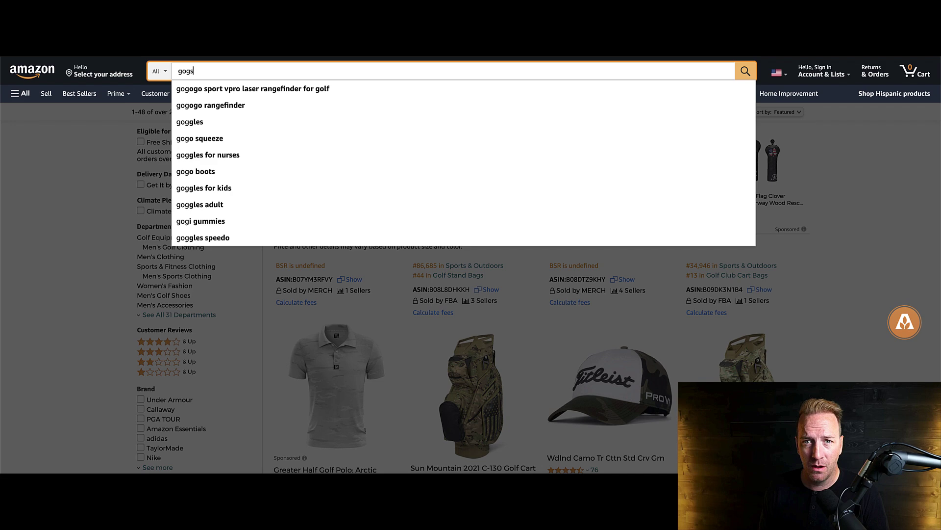
{"action": "key", "text": "BackSpace"}
{"action": "type", "text": "osports g"}
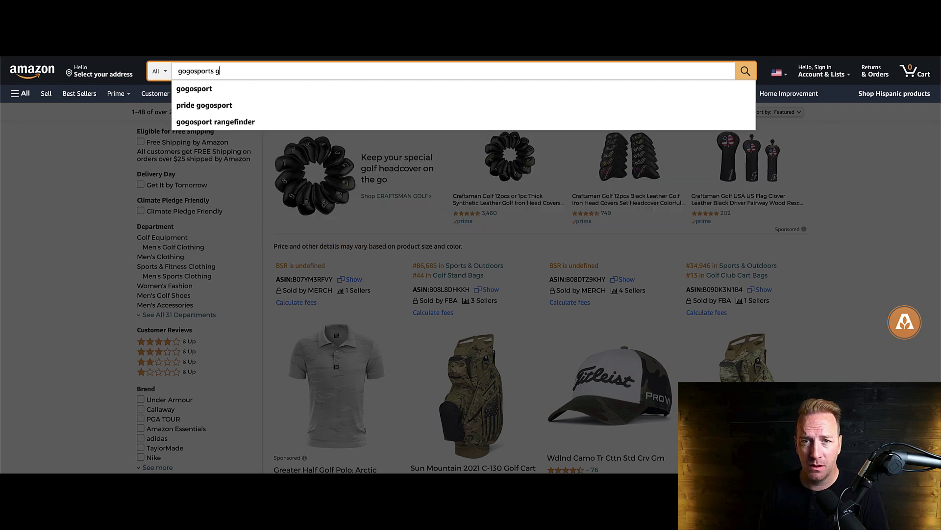
{"action": "type", "text": "olf"}
{"action": "key", "text": "Return"}
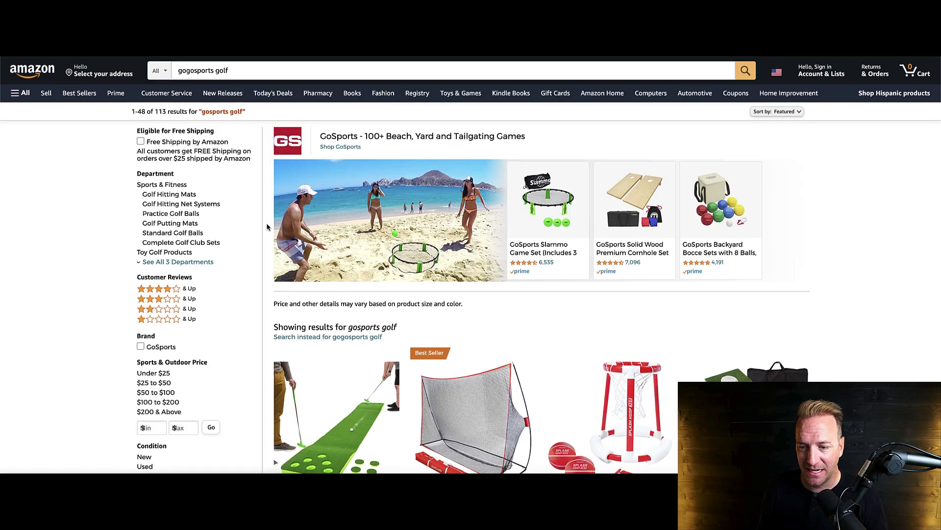
{"action": "scroll", "coordinate": [267, 226], "scroll_direction": "down", "scroll_amount": 2}
{"action": "left_click", "coordinate": [327, 408]}
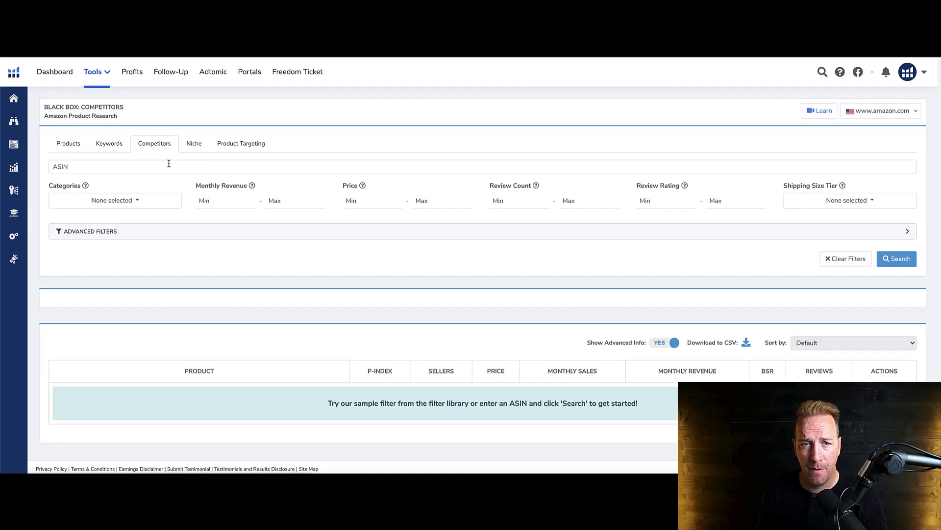
Search competitors of ASIN B08D2C1NQY with revenue 15000–50000 and minimum price 45
{"action": "left_click", "coordinate": [169, 164]}
{"action": "type", "text": "B08D2C1NQY"}
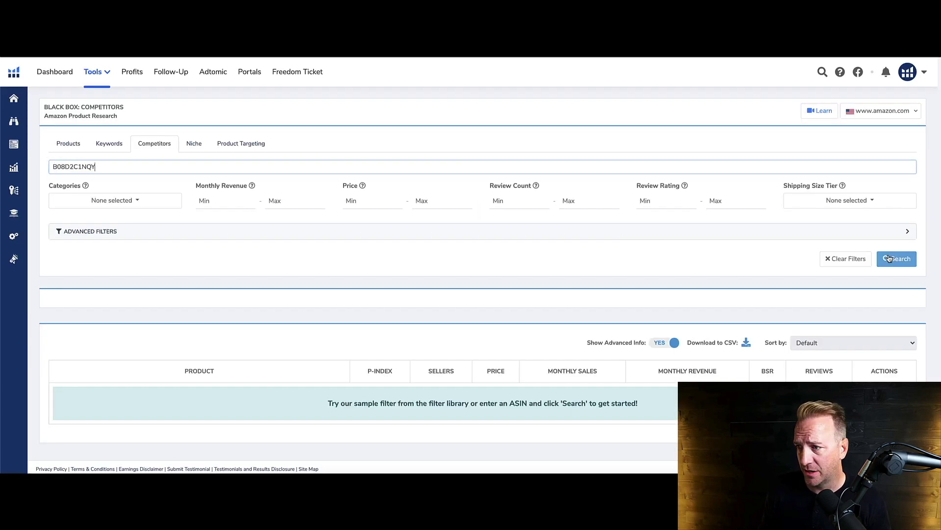
{"action": "left_click", "coordinate": [224, 207]}
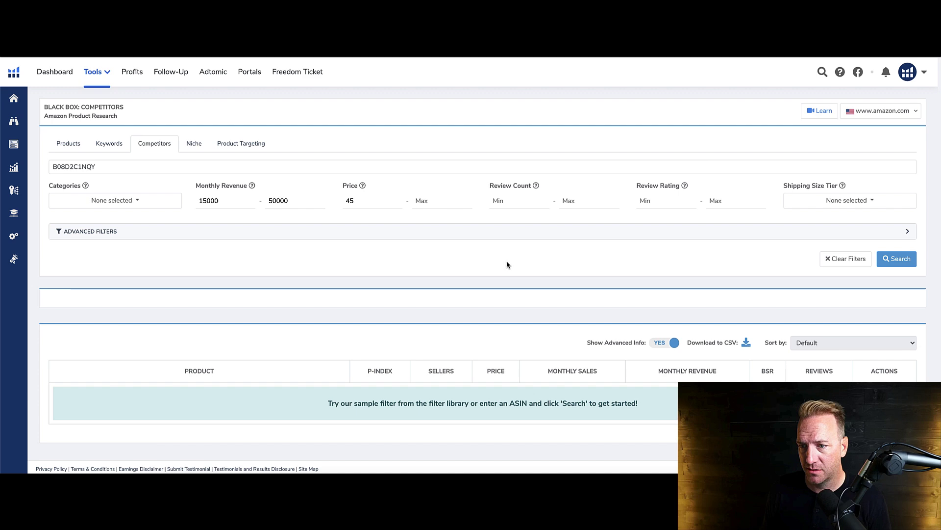
{"action": "left_click", "coordinate": [893, 258]}
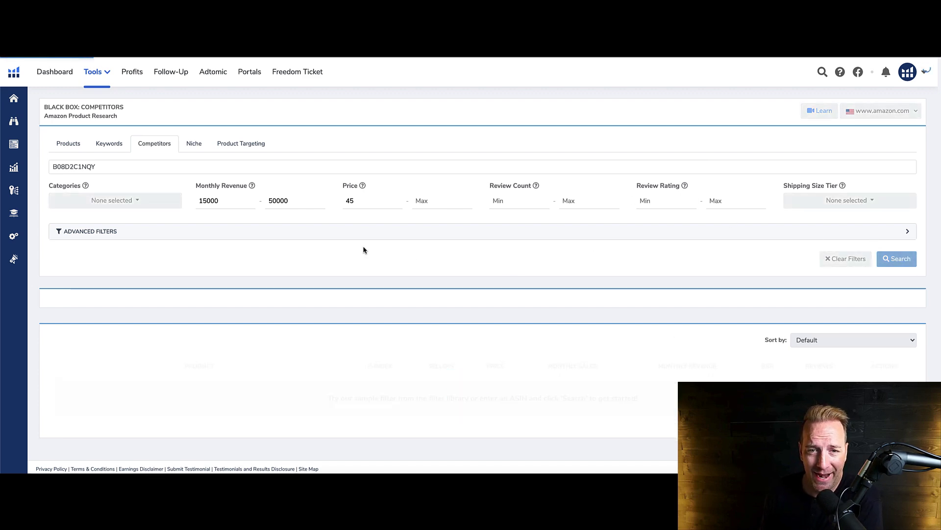
Scroll the competitor results and open the actions menu for the PLBBJH putting green
{"action": "scroll", "coordinate": [362, 254], "scroll_direction": "down", "scroll_amount": 15}
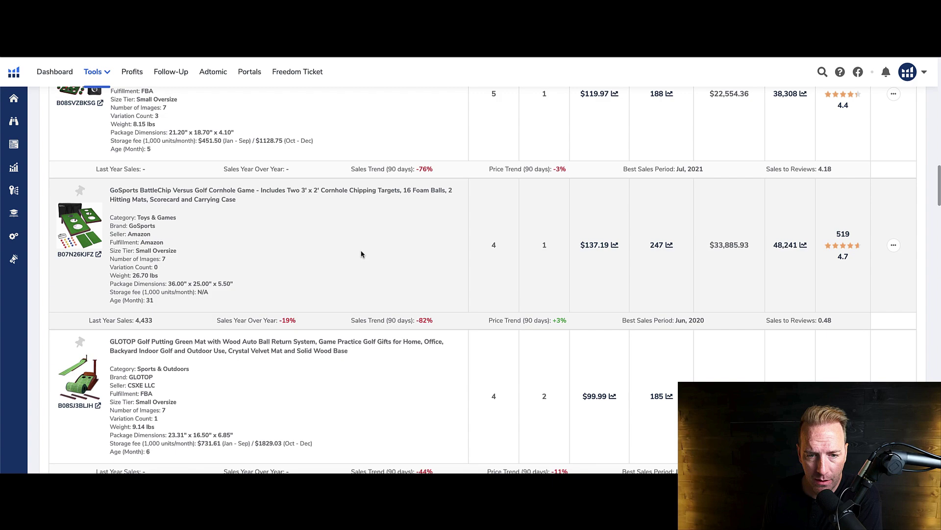
{"action": "scroll", "coordinate": [242, 225], "scroll_direction": "up", "scroll_amount": 4}
{"action": "scroll", "coordinate": [241, 225], "scroll_direction": "down", "scroll_amount": 9}
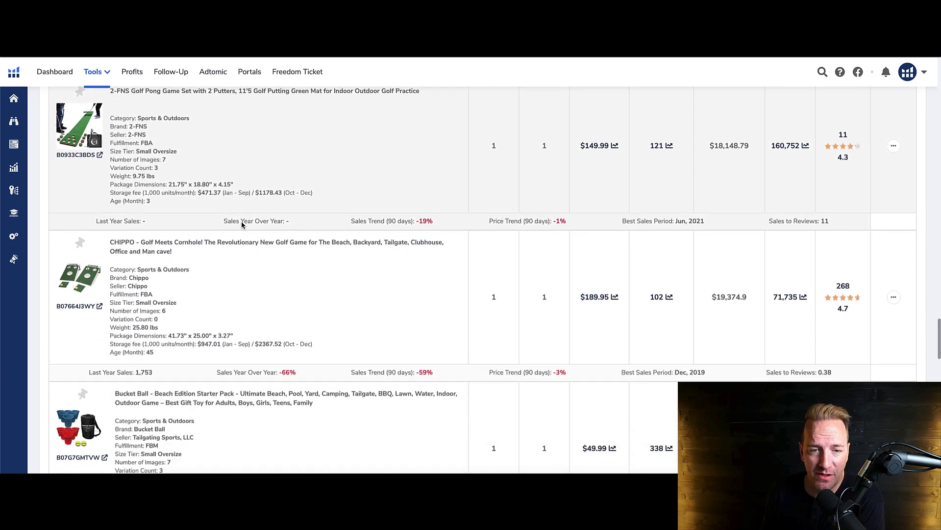
{"action": "scroll", "coordinate": [241, 225], "scroll_direction": "down", "scroll_amount": 1}
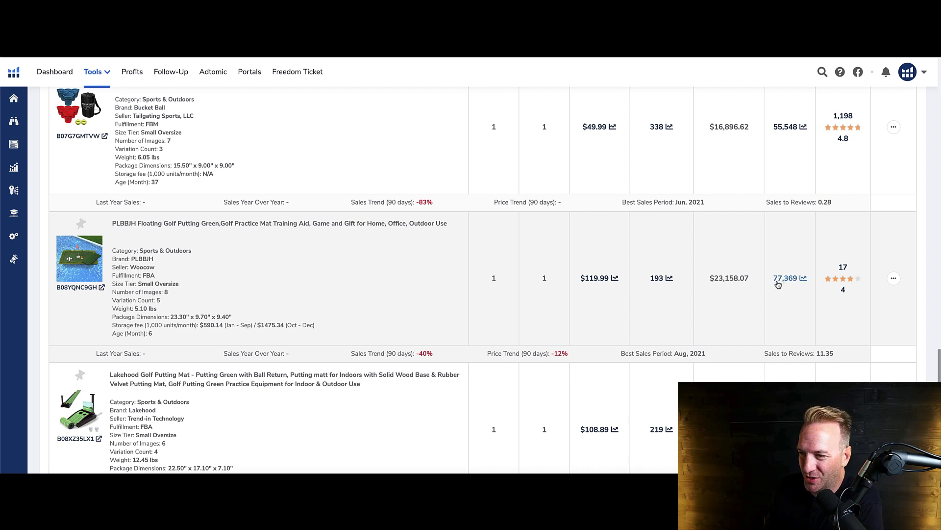
{"action": "left_click", "coordinate": [893, 278]}
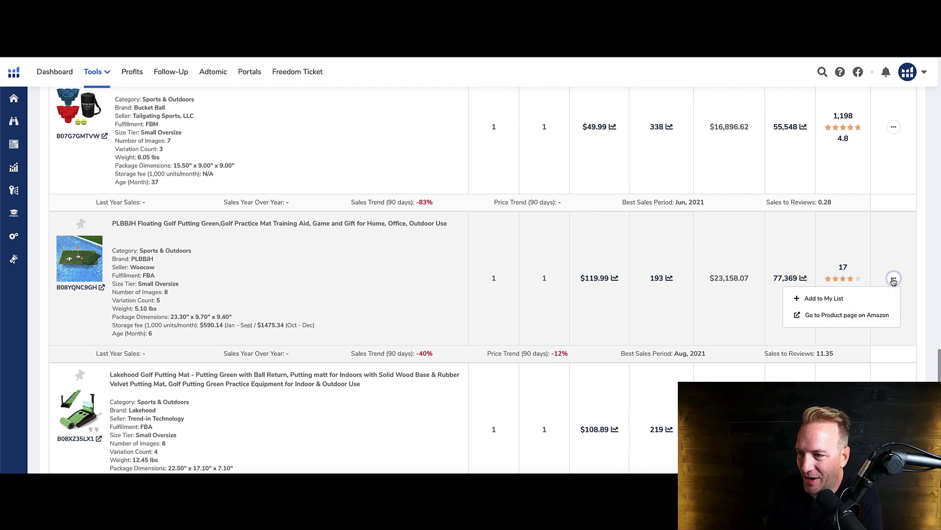
Open the PLBBJH floating putting green's Amazon page and look through its product images
{"action": "left_click", "coordinate": [827, 319]}
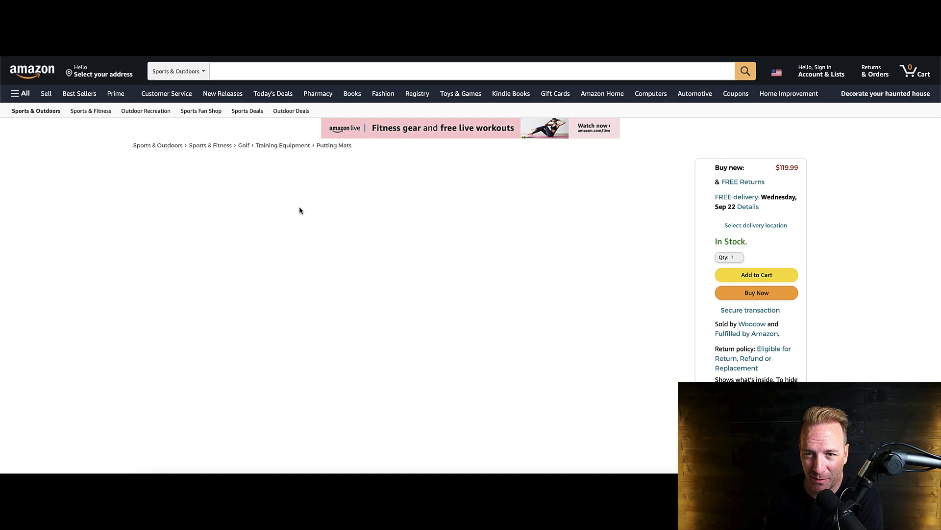
{"action": "mouse_move", "coordinate": [145, 197]}
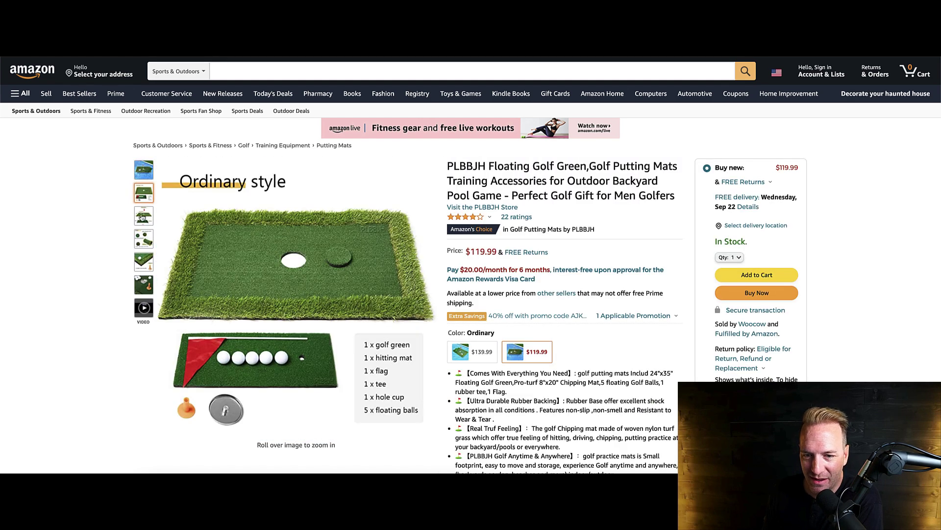
{"action": "mouse_move", "coordinate": [142, 220]}
{"action": "mouse_move", "coordinate": [142, 242]}
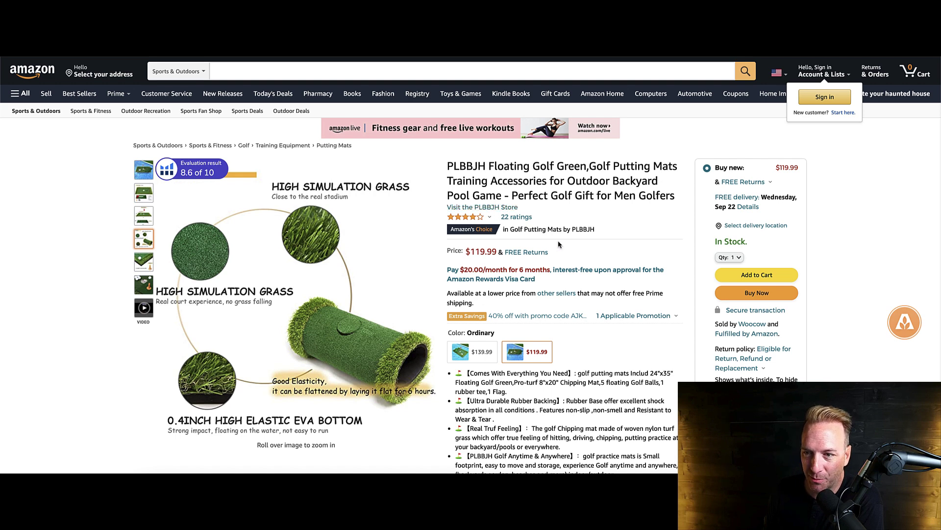
{"action": "scroll", "coordinate": [561, 245], "scroll_direction": "down", "scroll_amount": 2}
{"action": "scroll", "coordinate": [569, 243], "scroll_direction": "up", "scroll_amount": 2}
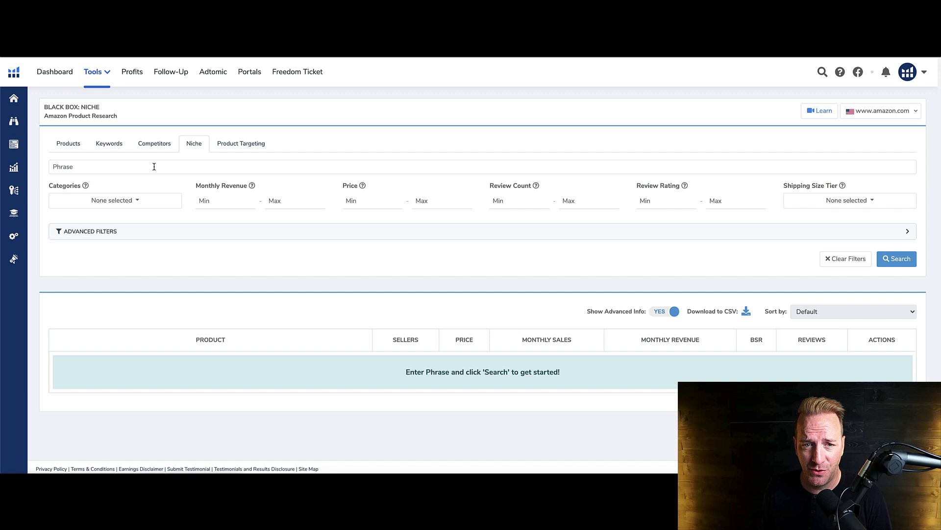
Search Black Box Niche for 'golf' with monthly revenue 15,000–50,000 and minimum price $45
{"action": "left_click", "coordinate": [153, 167]}
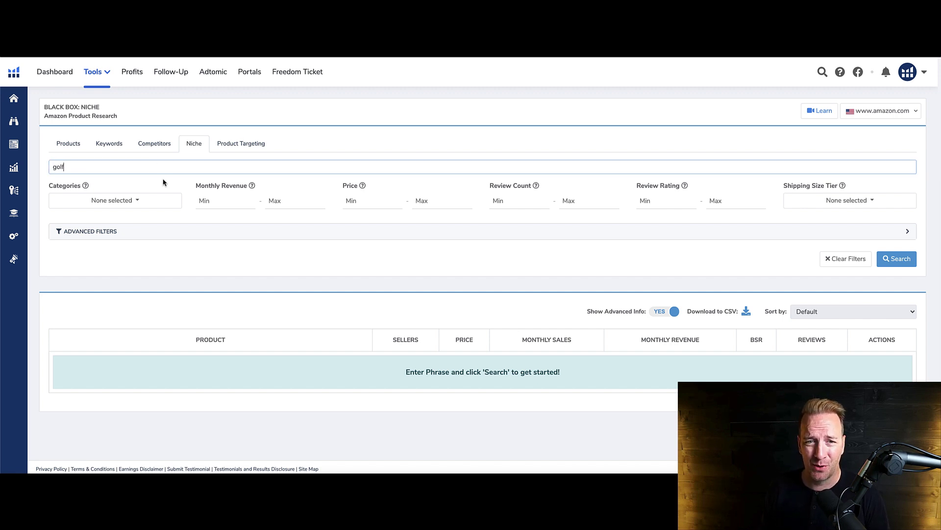
{"action": "left_click", "coordinate": [219, 201]}
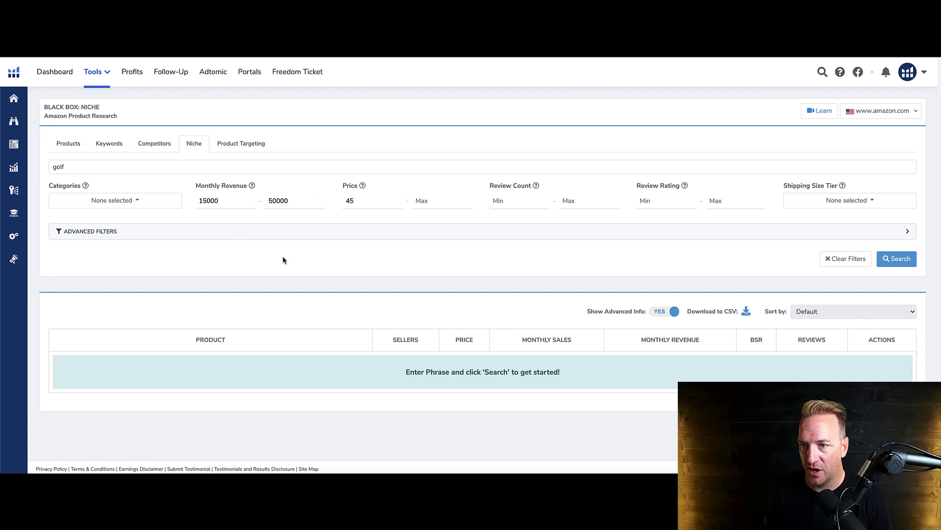
{"action": "left_click", "coordinate": [897, 258]}
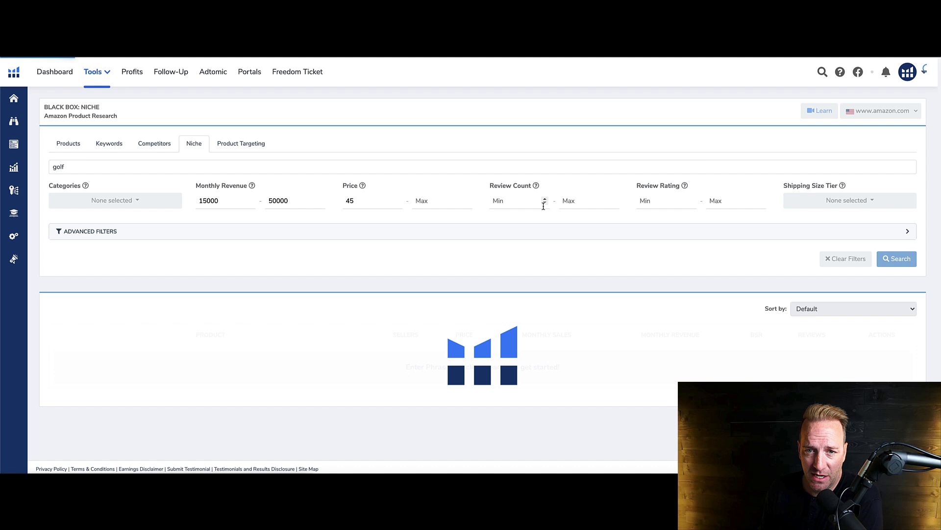
Browse the golf results and bring up the actions menu for the $254.76 SKB travel case
{"action": "scroll", "coordinate": [473, 250], "scroll_direction": "down", "scroll_amount": 8}
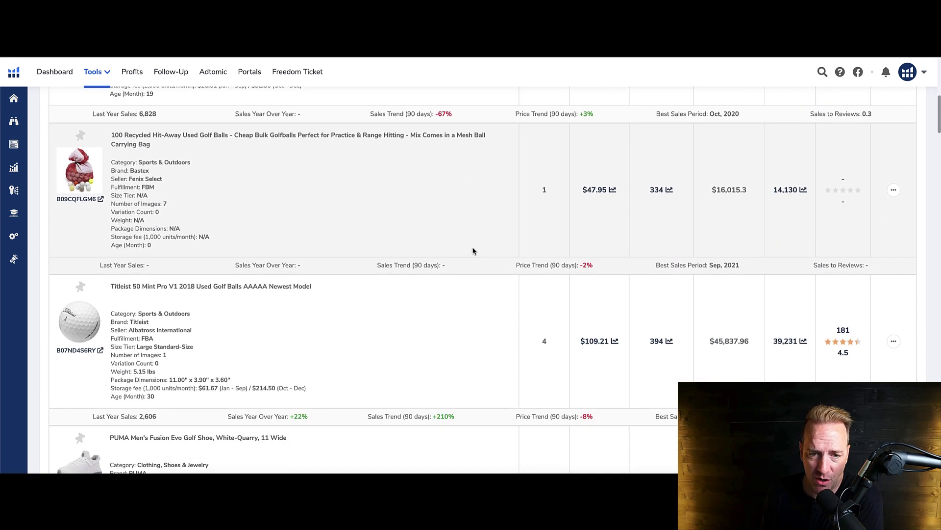
{"action": "scroll", "coordinate": [415, 214], "scroll_direction": "down", "scroll_amount": 8}
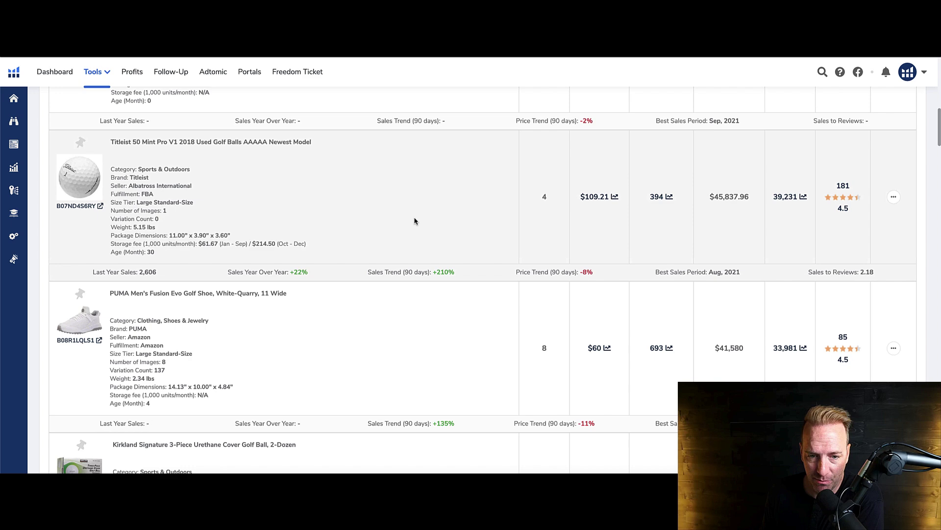
{"action": "scroll", "coordinate": [417, 231], "scroll_direction": "down", "scroll_amount": 4}
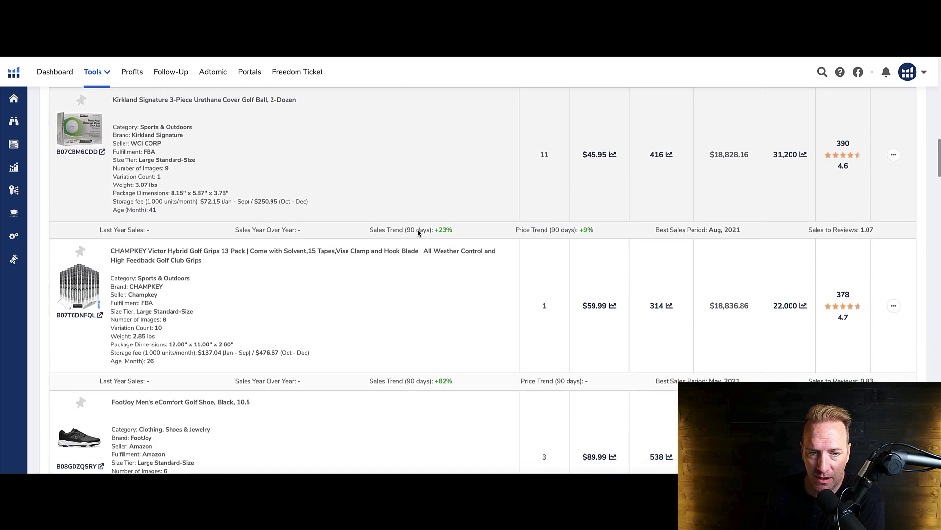
{"action": "scroll", "coordinate": [414, 231], "scroll_direction": "down", "scroll_amount": 1}
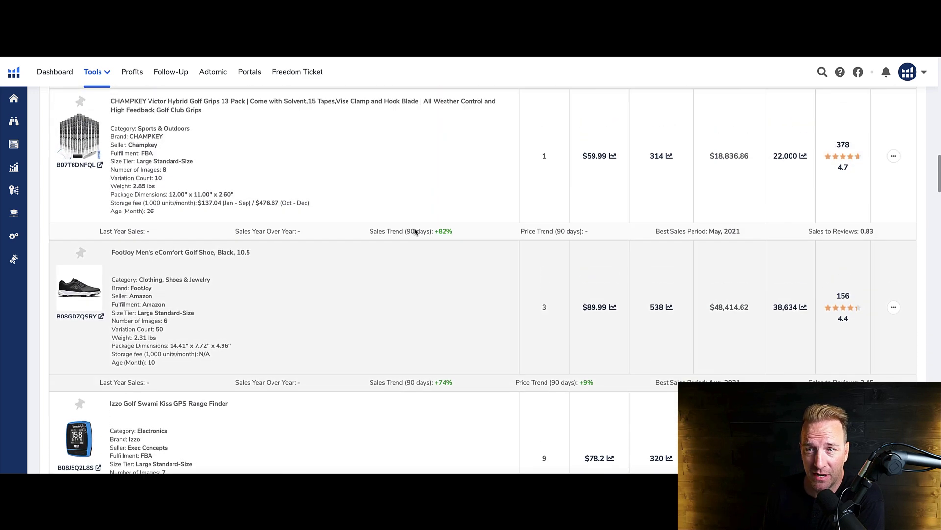
{"action": "scroll", "coordinate": [414, 232], "scroll_direction": "up", "scroll_amount": 2}
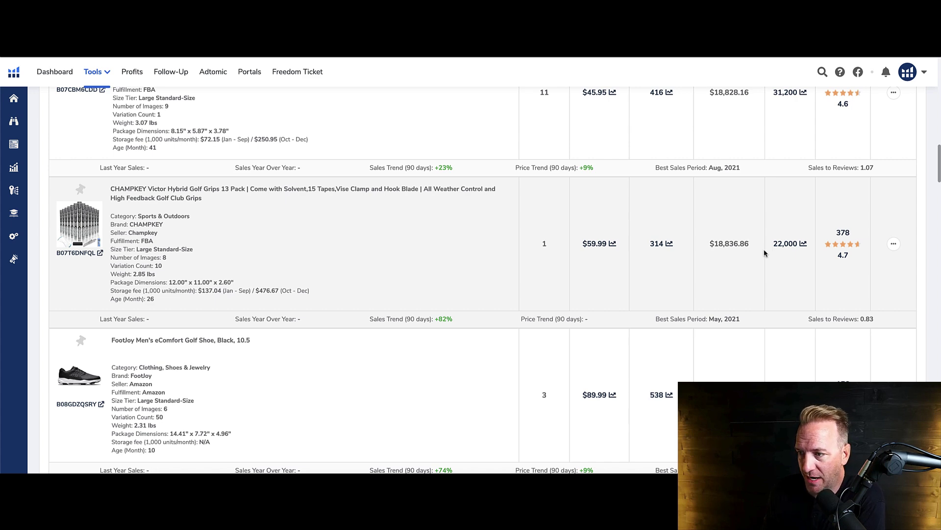
{"action": "scroll", "coordinate": [406, 269], "scroll_direction": "down", "scroll_amount": 7}
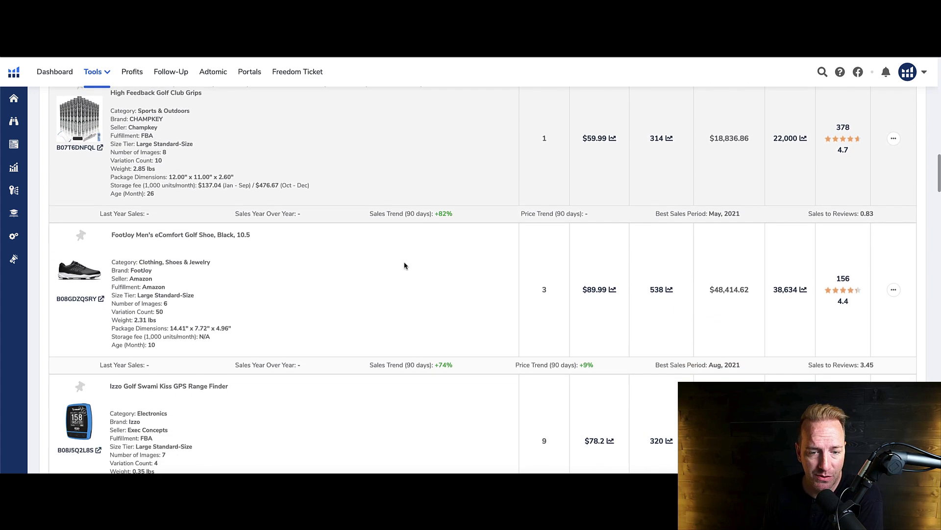
{"action": "scroll", "coordinate": [407, 275], "scroll_direction": "down", "scroll_amount": 10}
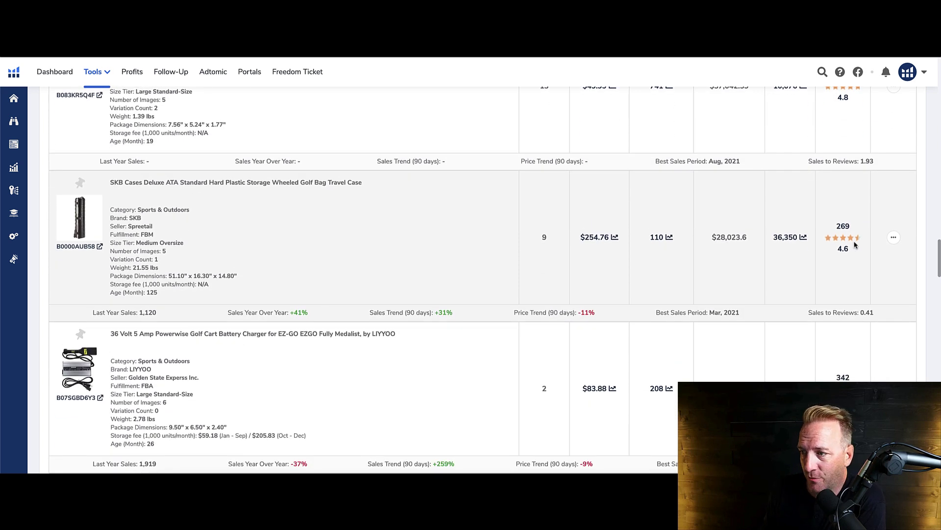
{"action": "left_click", "coordinate": [894, 238]}
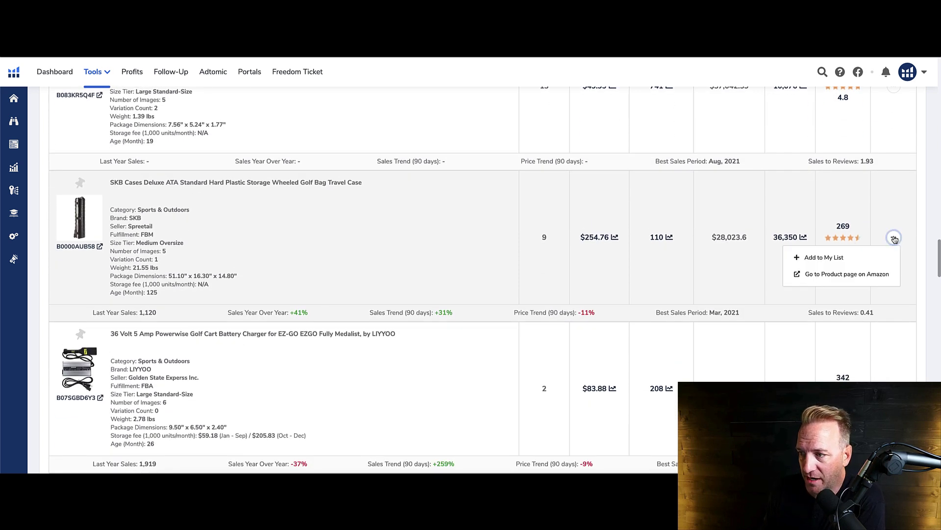
Open the SKB Deluxe Staff Travel Case on Amazon and check Xray: 114 sales, $29,042.64 revenue
{"action": "left_click", "coordinate": [842, 274]}
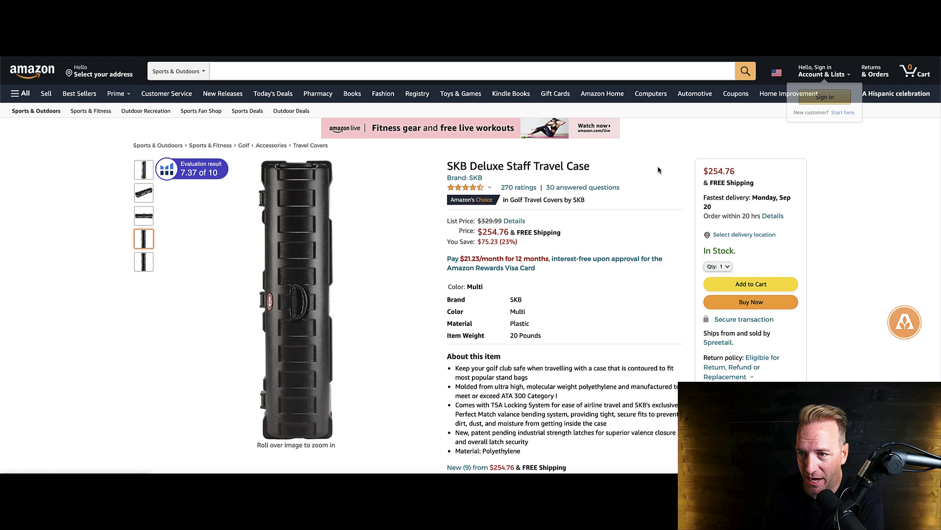
{"action": "left_click", "coordinate": [779, 52]}
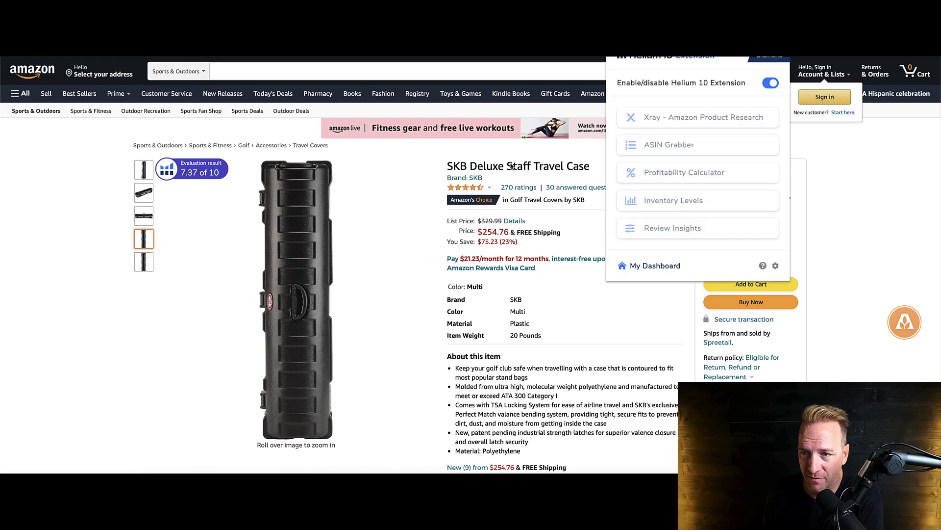
{"action": "left_click", "coordinate": [641, 126]}
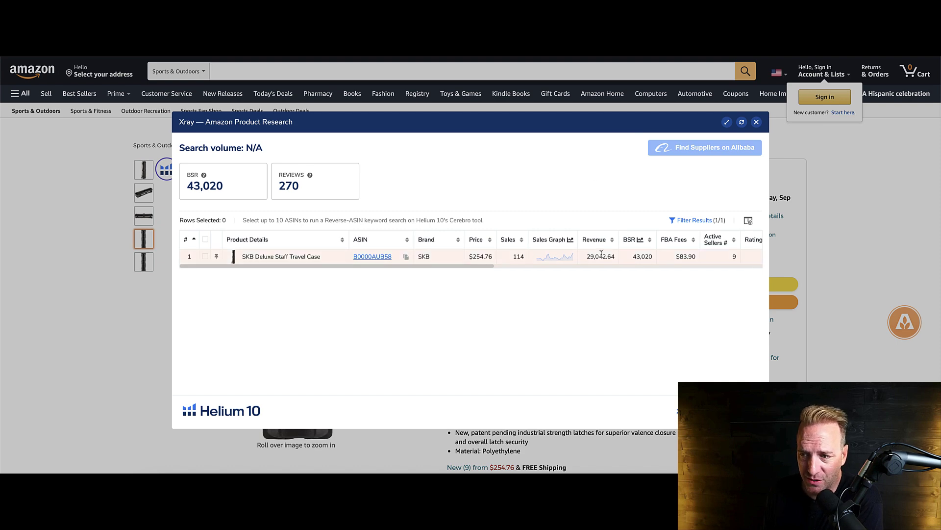
{"action": "left_click", "coordinate": [757, 122]}
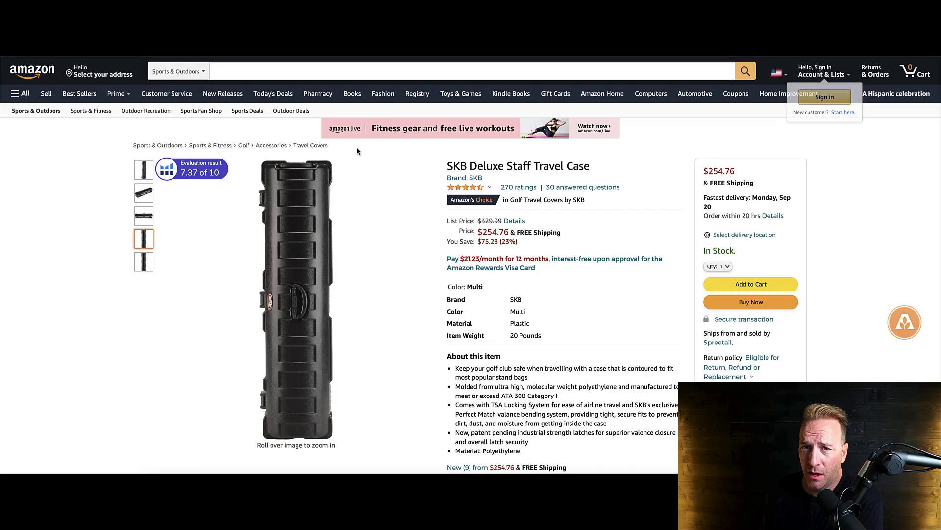